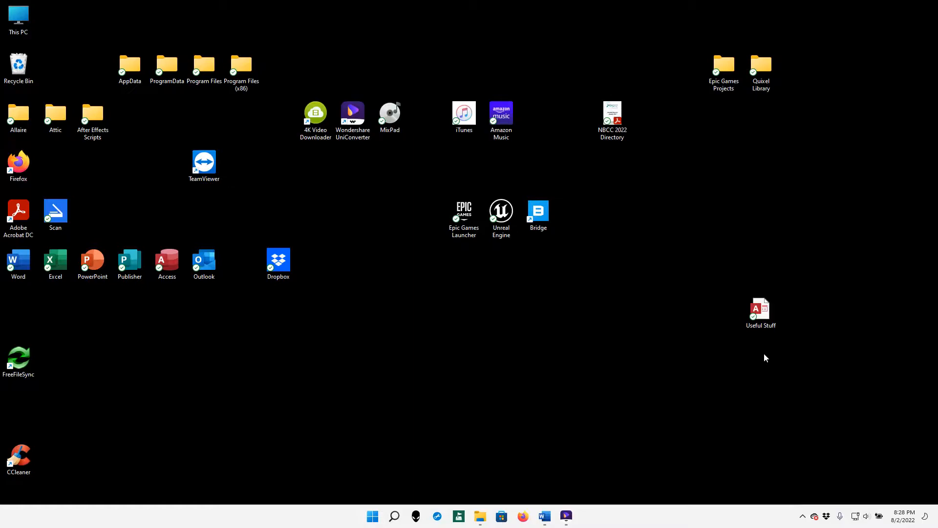
Open the Useful Stuff database to its Accounts form, then exit Access
double_click(761, 313)
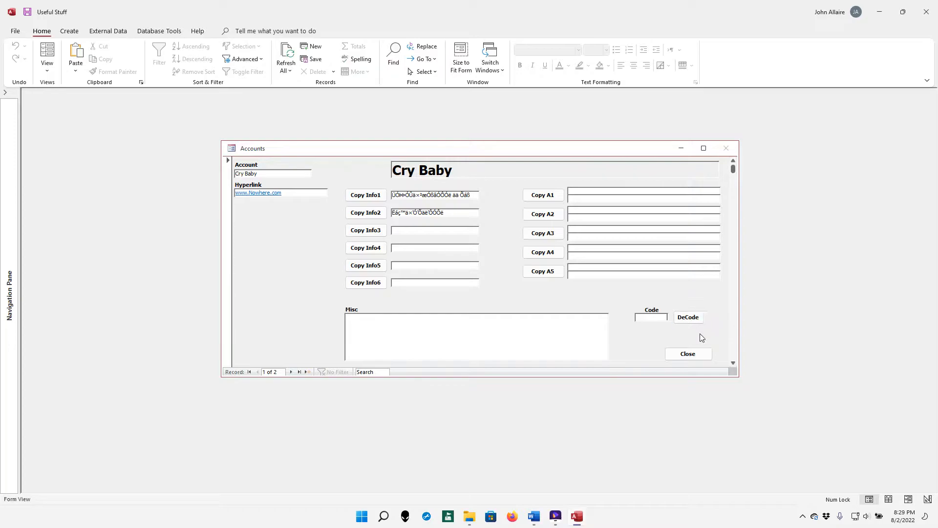
click(699, 357)
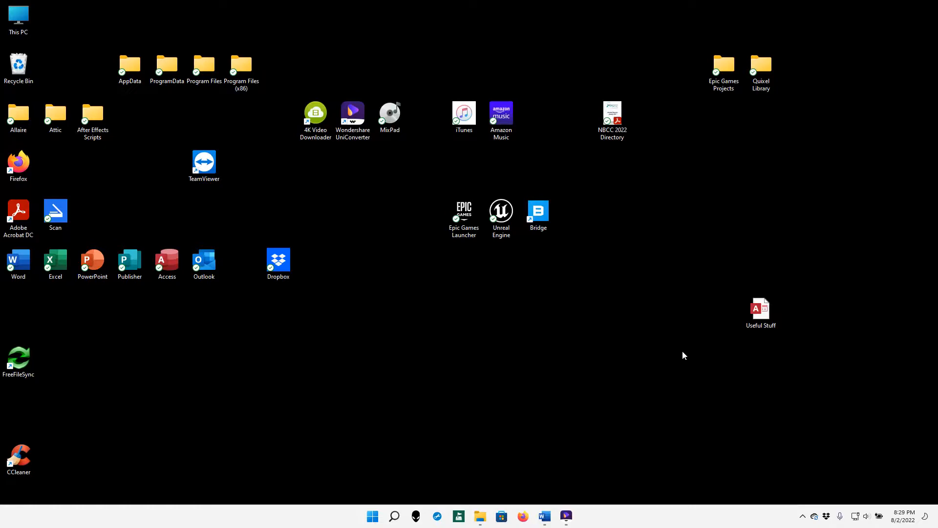
Launch Access, browse the Videos, Pictures, Music and C: folders, then cancel the dialog
double_click(170, 265)
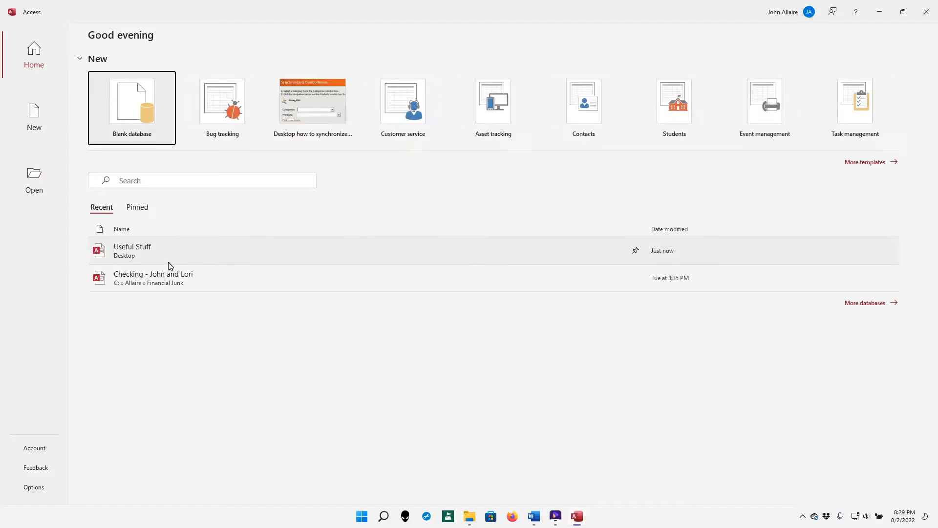
click(34, 180)
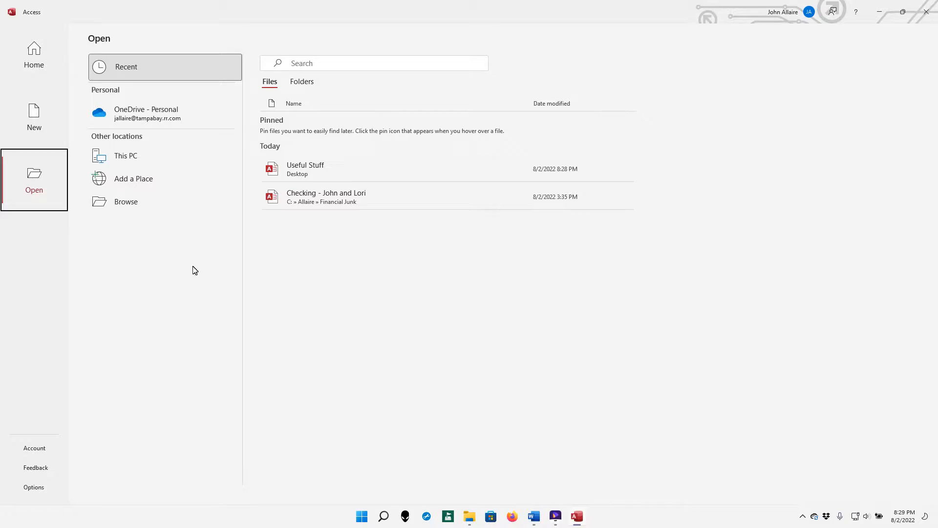
click(131, 204)
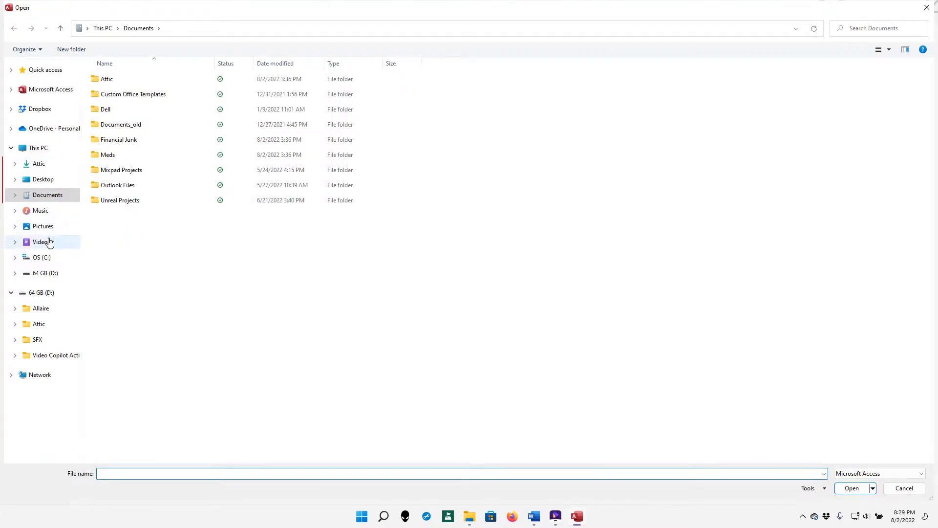
click(49, 241)
click(45, 226)
click(44, 211)
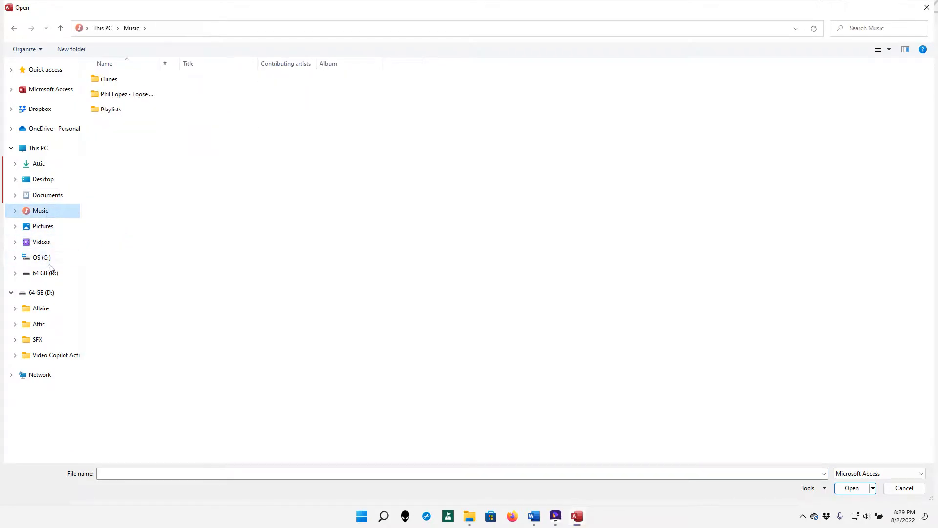
click(45, 258)
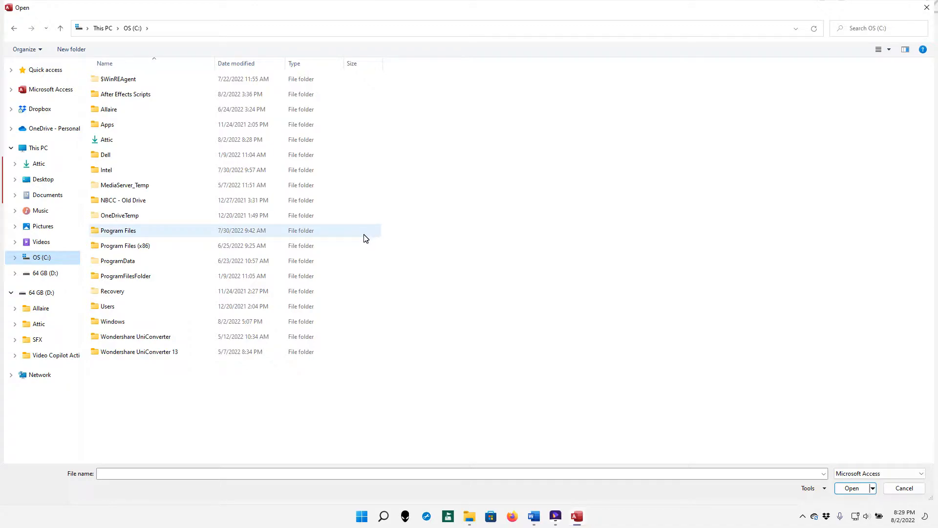
key(Escape)
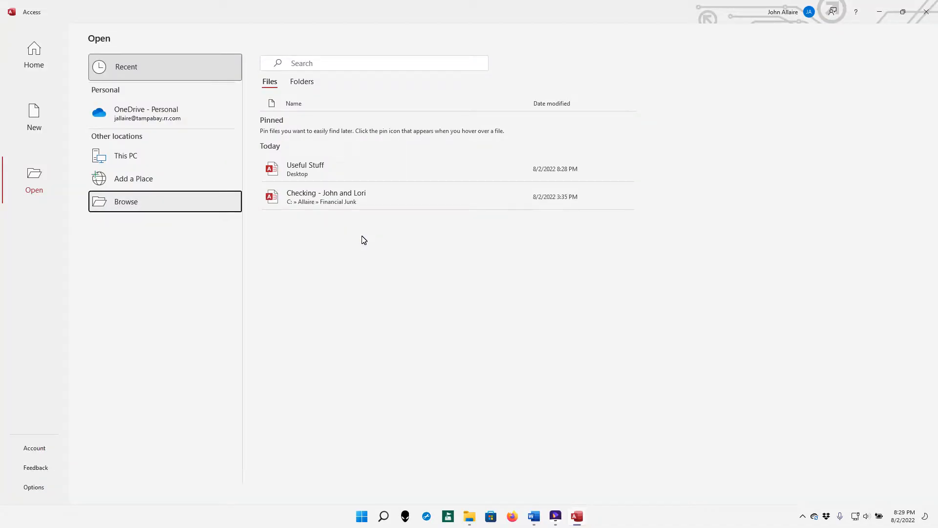
Search the recent databases for 'useful', then return to the Home start screen
click(300, 63)
text(useful)
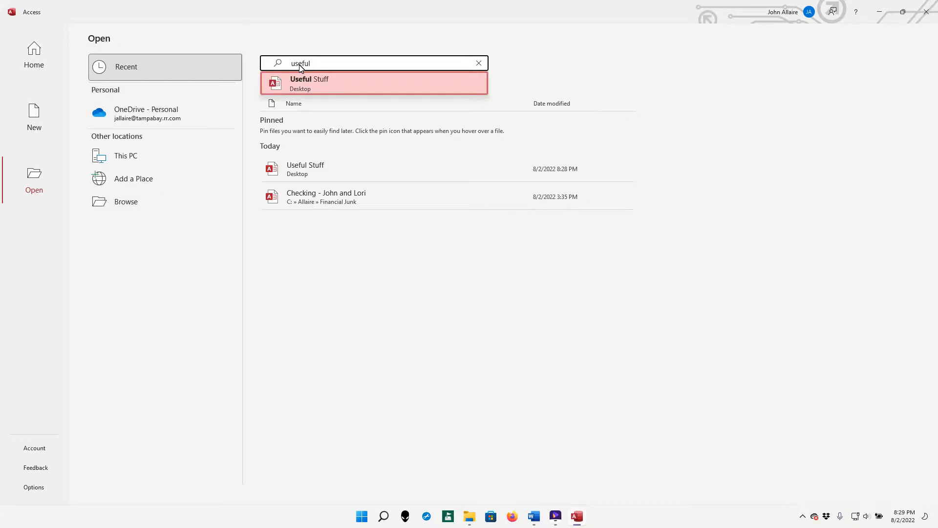
click(34, 53)
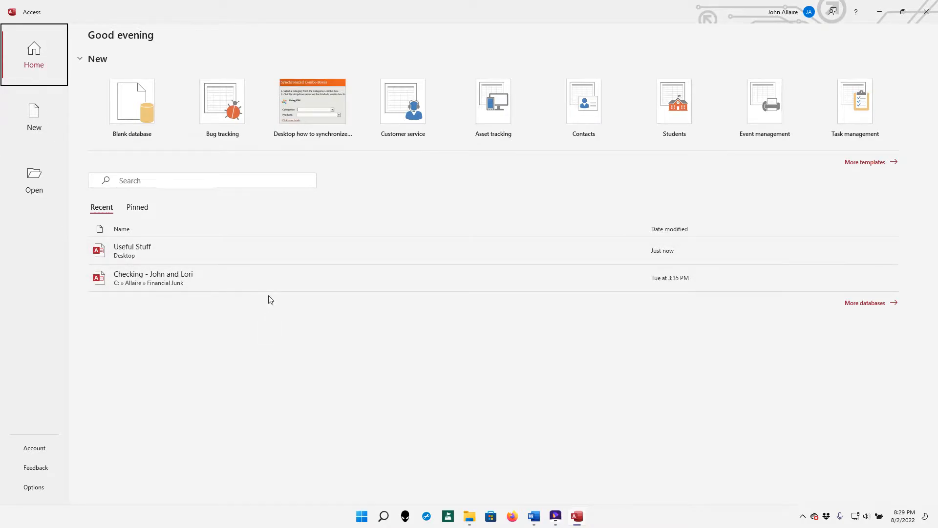
Open Useful Stuff from the Recent list, showing the Cry Baby record with scrambled info
click(190, 250)
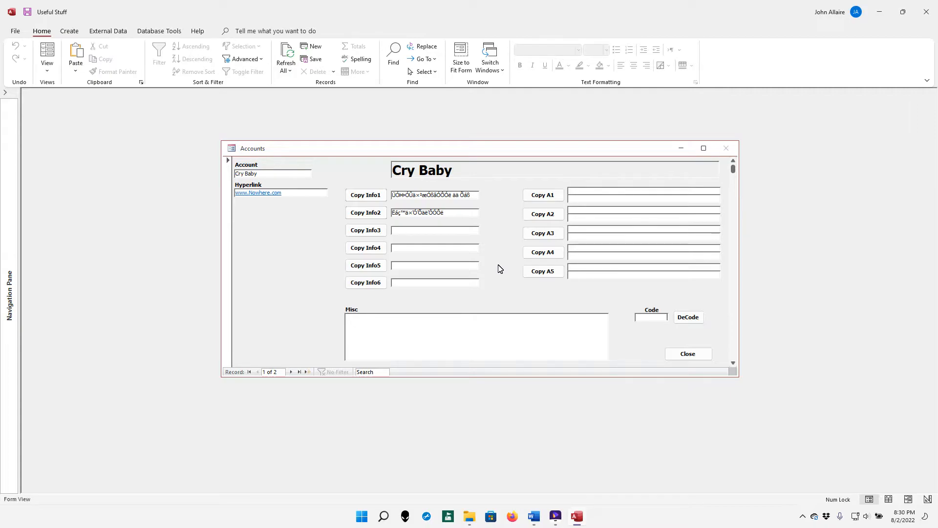
Enter the numeric code in the Code box and decode the Cry Baby record
click(663, 317)
click(689, 317)
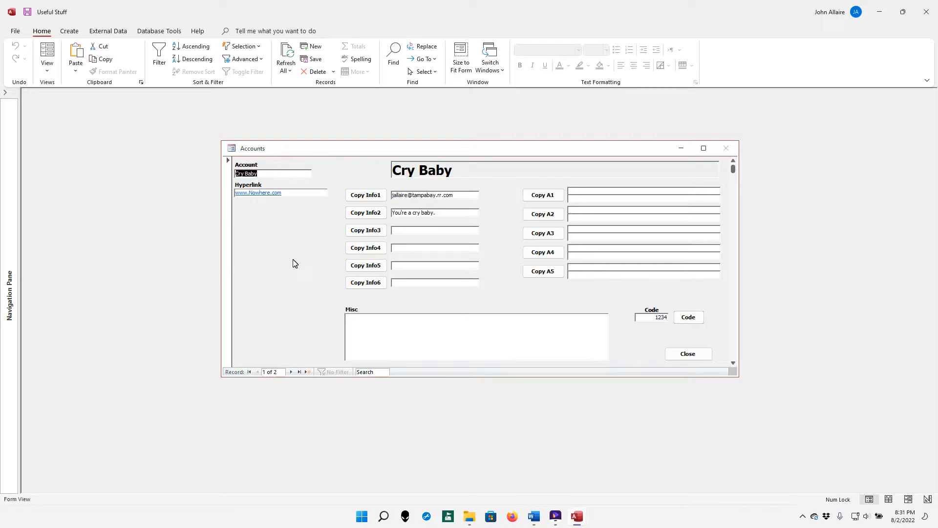
Scroll through the Accounts records, then go to a blank new record
scroll(296, 278, down, 3)
mouse_move(732, 190)
mouse_down()
mouse_move(740, 316)
mouse_move(733, 354)
mouse_move(737, 173)
mouse_up()
key(ctrl+plus)
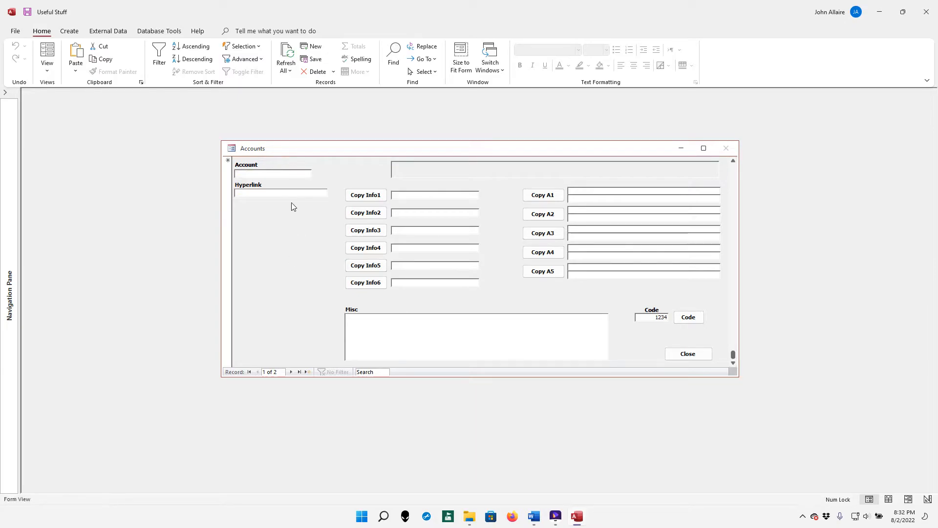
Try 'mega man', 'aarp' and then 'AARP' as the new record's account name
click(276, 173)
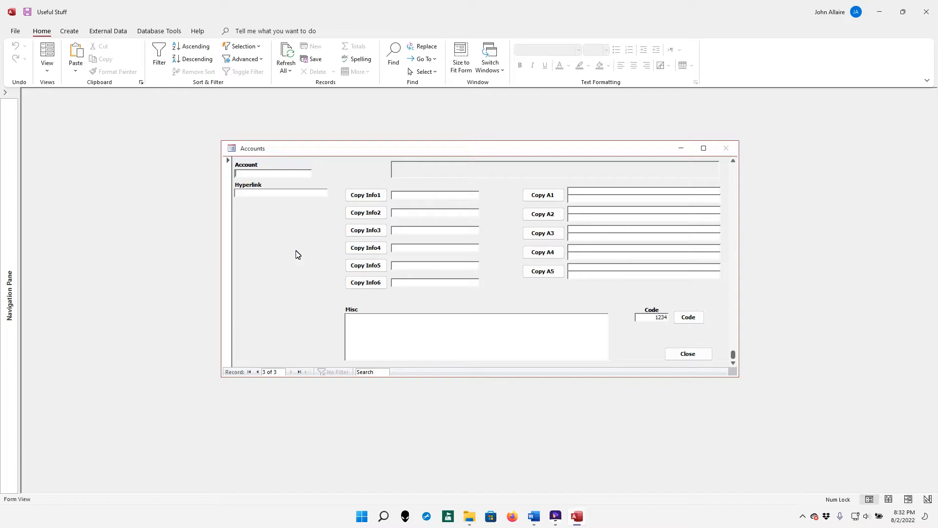
text(mega man)
key(Tab)
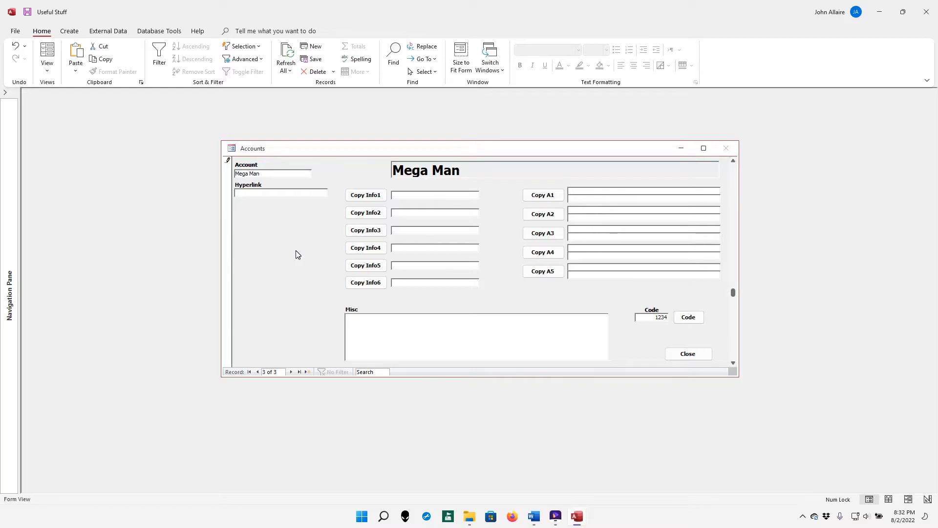
key(shift+Tab)
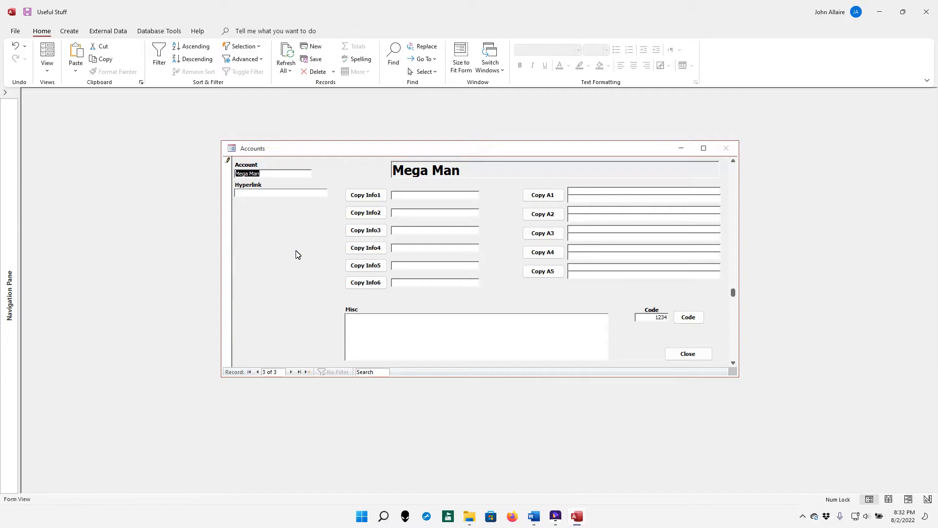
text(aar)
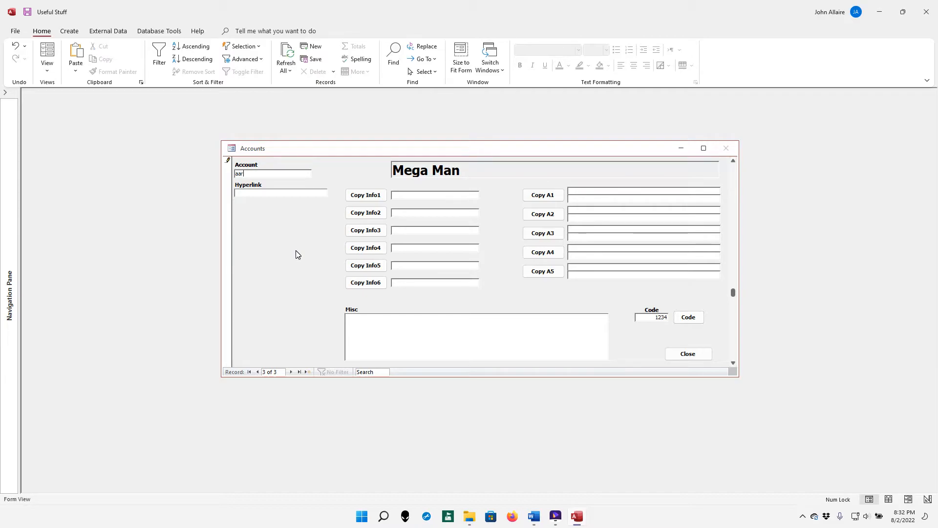
text(p)
key(Tab)
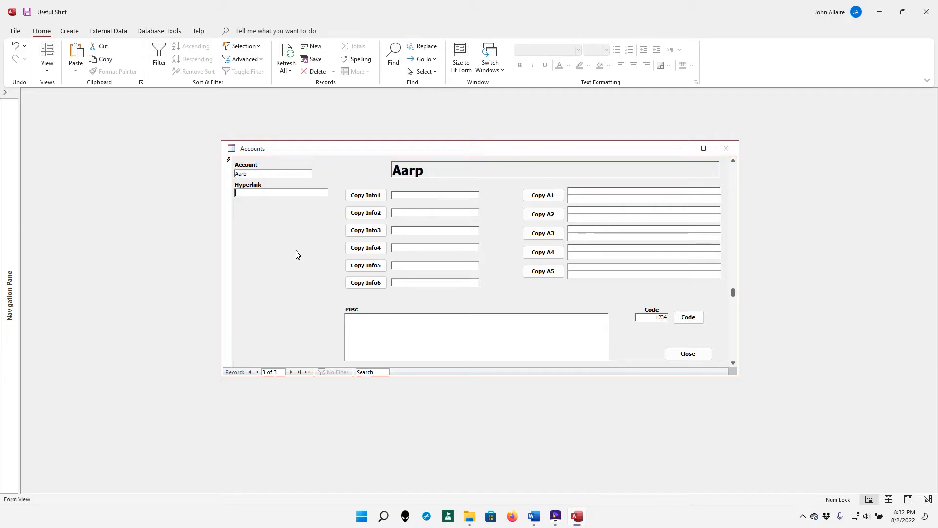
key(shift+Tab)
key(Caps_Lock)
text(AARP)
key(Tab)
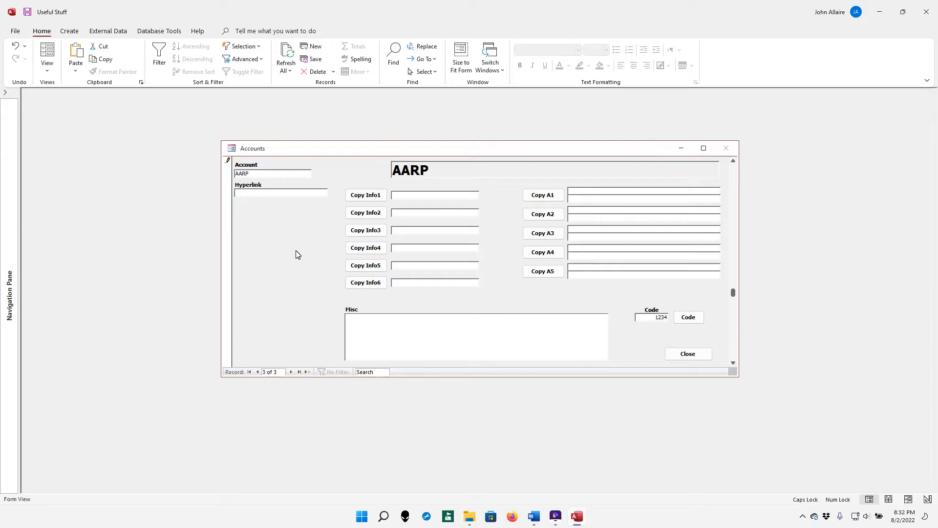
Set the account name to American Greetings and switch to Firefox
key(shift+Tab)
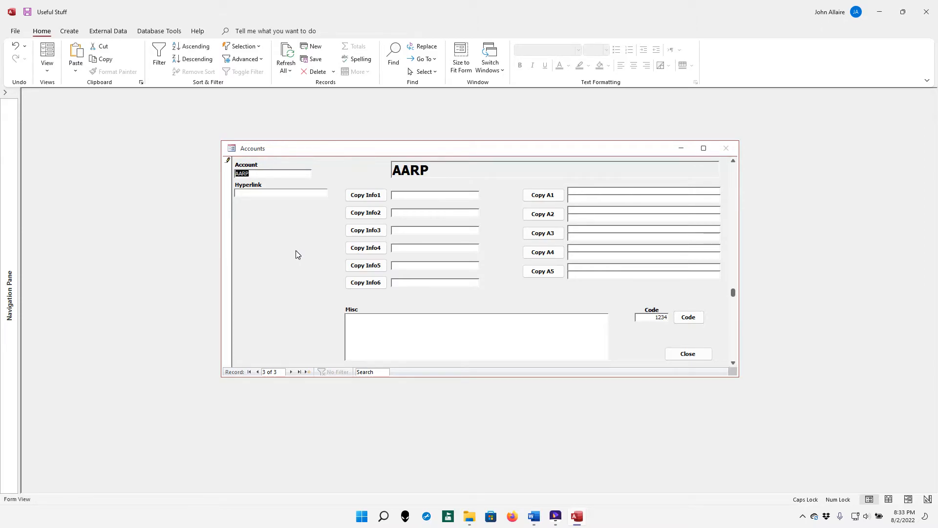
key(Caps_Lock)
text(american greetings)
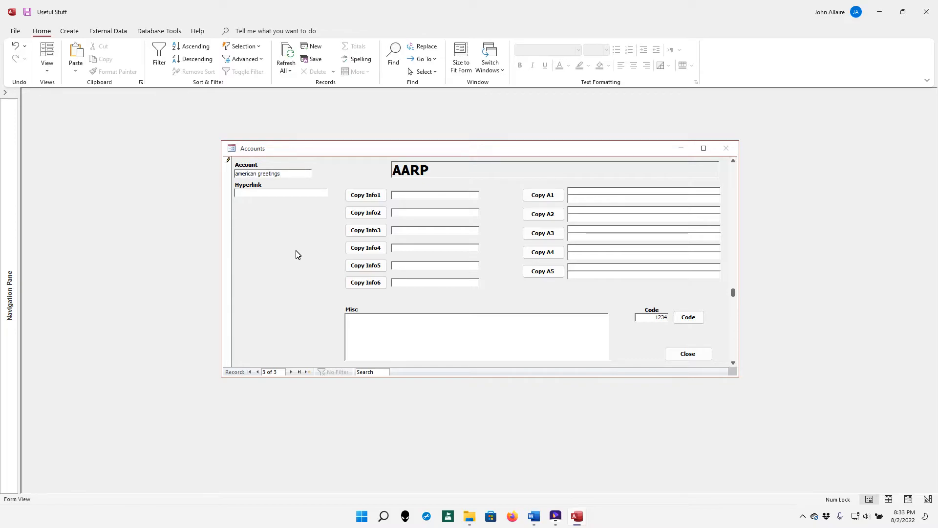
key(Tab)
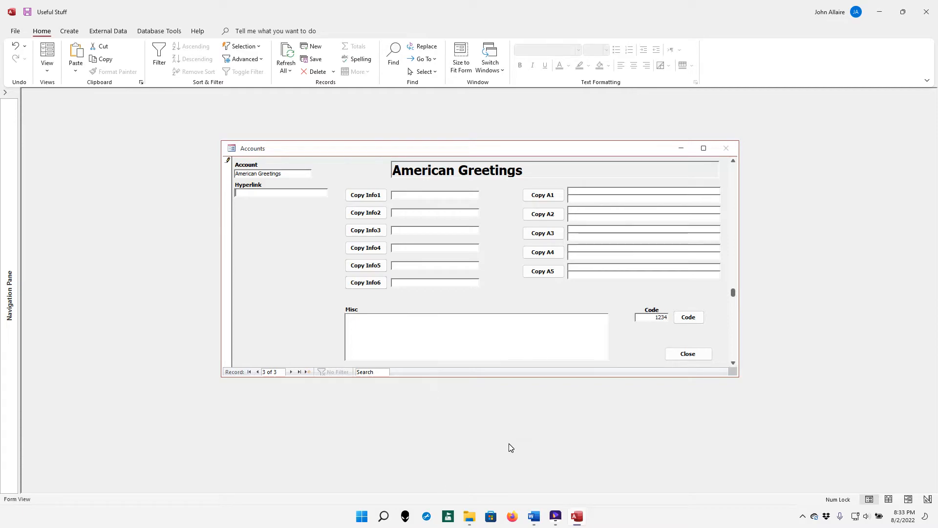
click(511, 516)
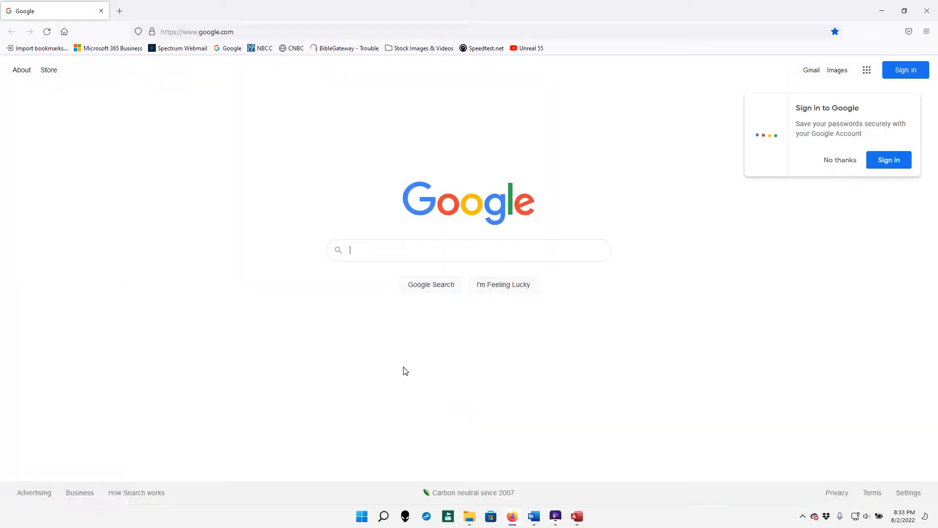
Search Google for 'american greetings' and open the American Greetings website
text(american greetings)
key(Return)
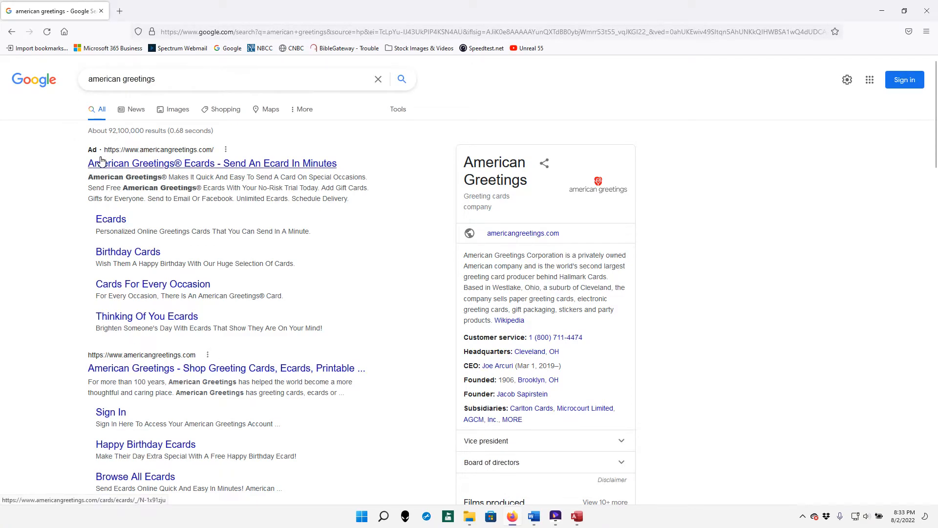
click(99, 373)
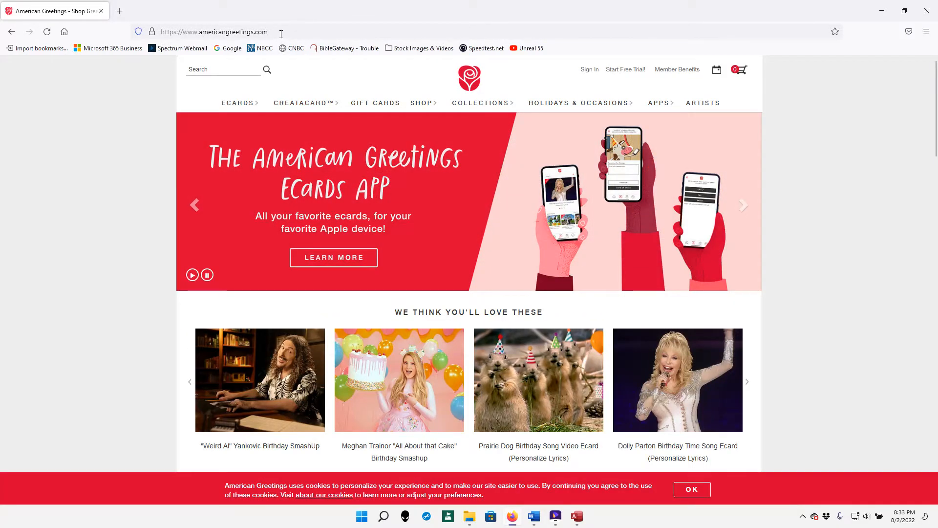
Copy the site's web address from the address bar and close Firefox
click(281, 33)
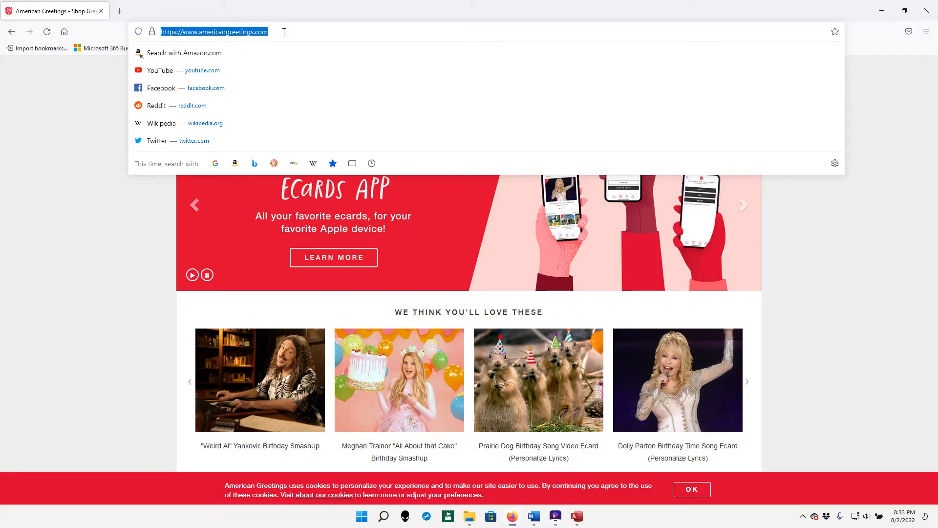
right_click(216, 33)
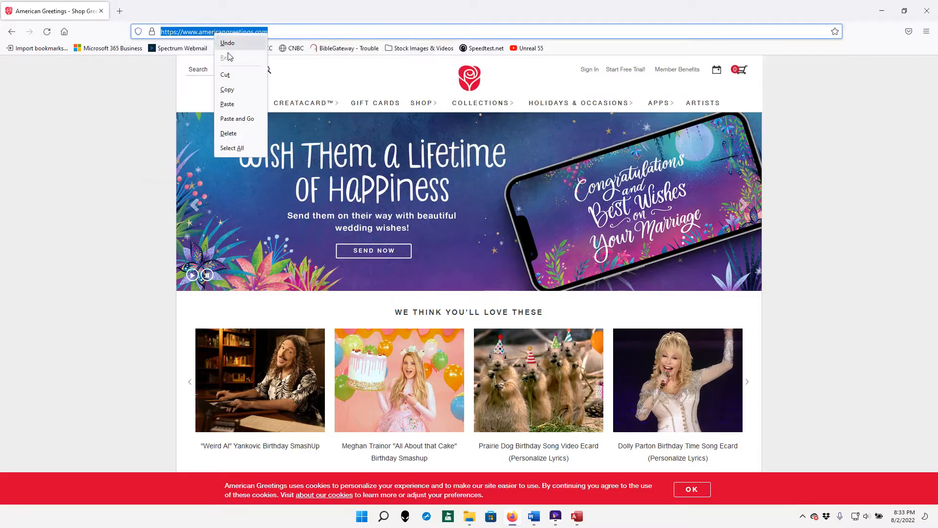
click(232, 90)
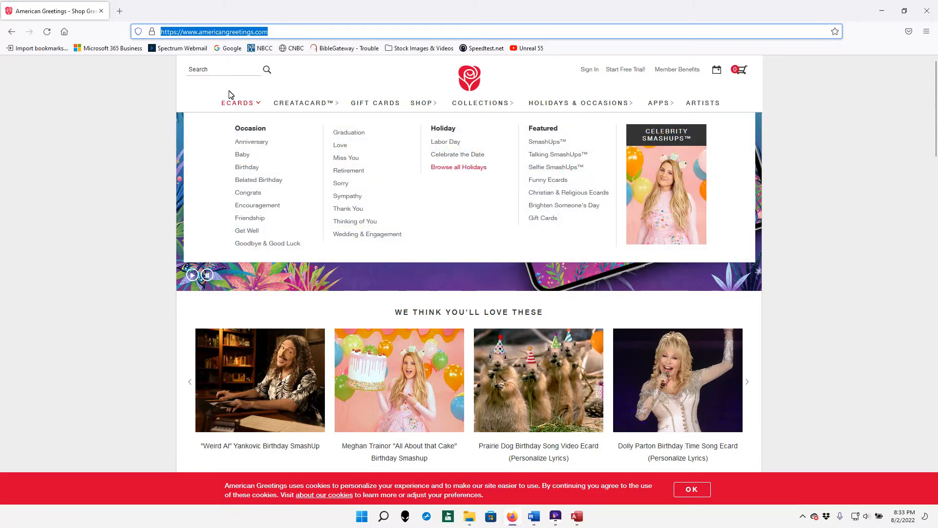
click(925, 9)
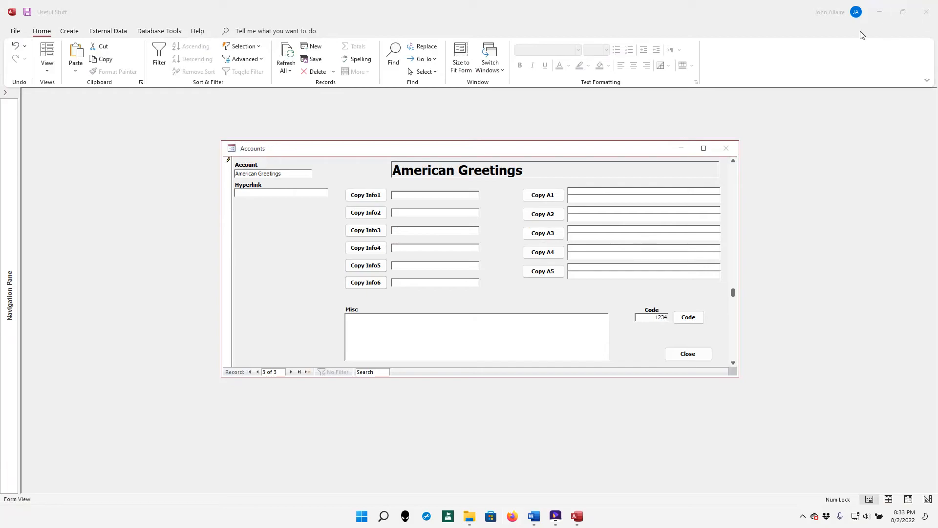
Paste the American Greetings web address into the record's Hyperlink field
click(276, 193)
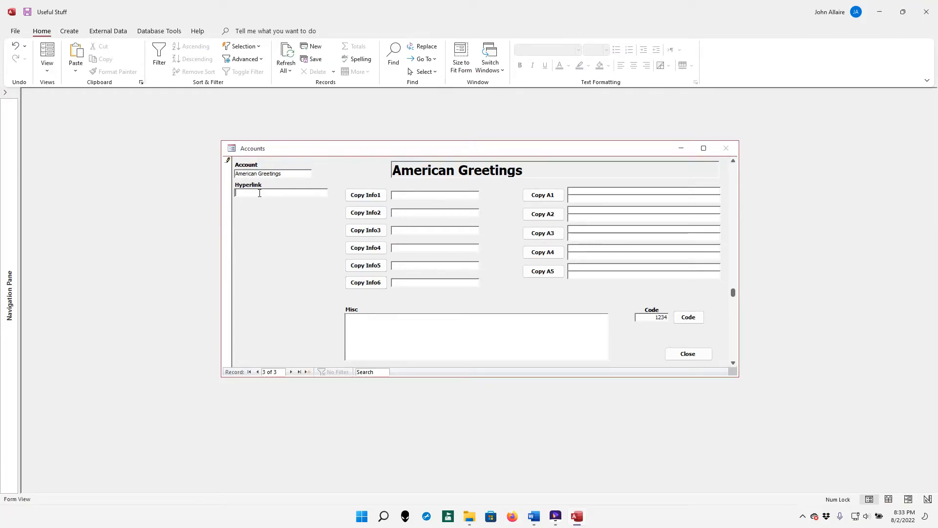
right_click(261, 193)
click(287, 228)
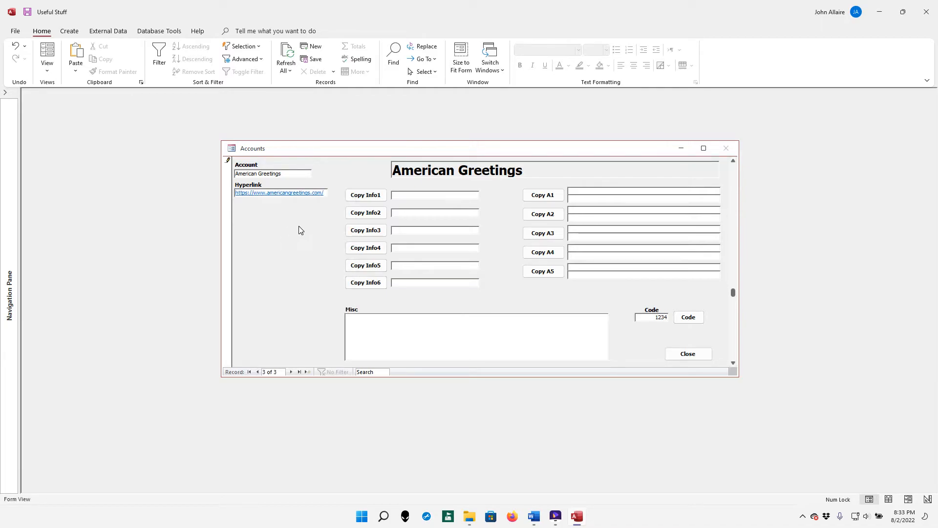
Enter the account's e-mail address in Info1 and its password in Info2
key(Tab)
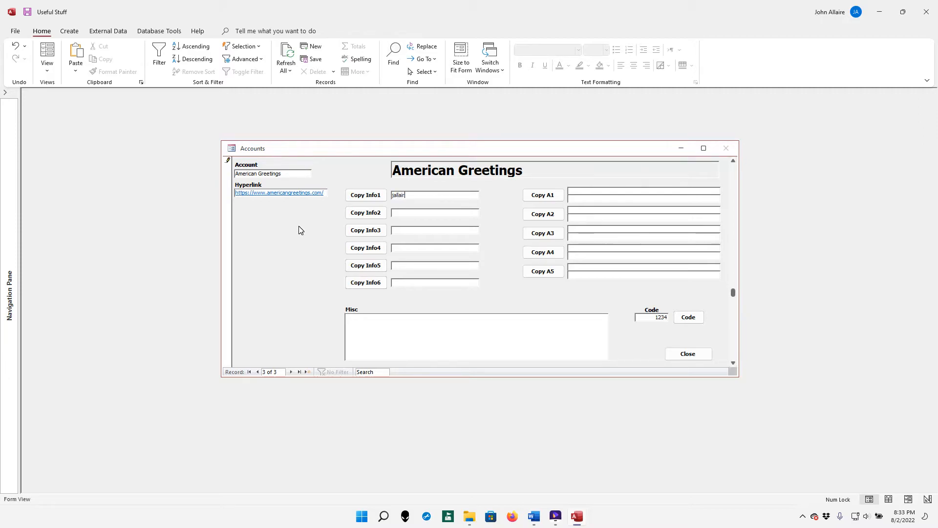
key(Tab)
Enter 'Mother's maiden name?' in A1 with its answer beneath
click(582, 193)
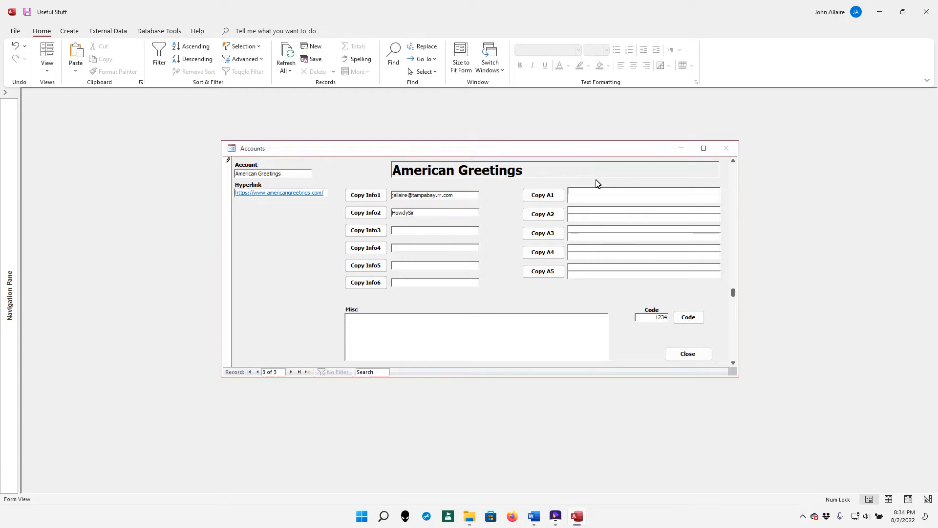
text(Mother's maiden name?)
key(Tab)
Enter 'Favorite grandparent' in A2 with its answer on a second line
key(Tab)
text(Fa)
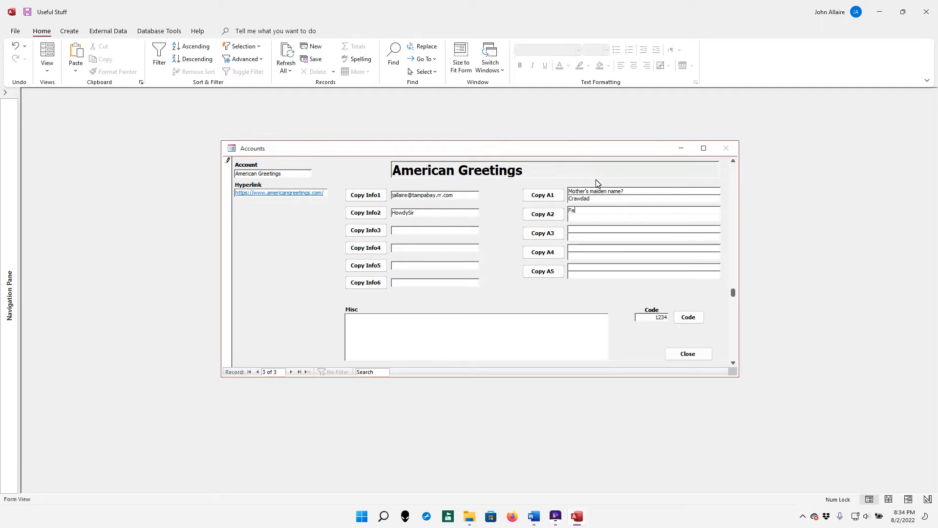
text(vorite grandpareent)
key(BackSpace)
text(nt)
key(Return)
key(Tab)
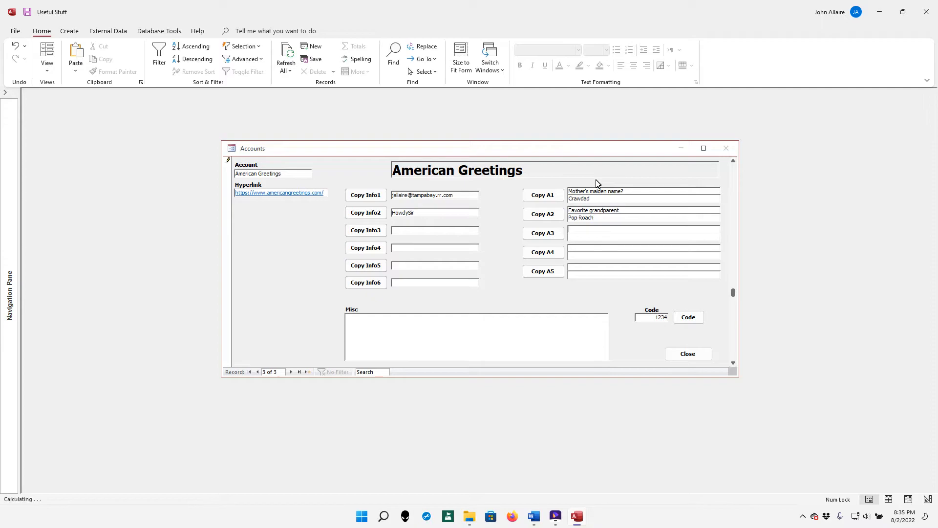
Copy the Info1 e-mail address and open the American Greetings site from the record's hyperlink
click(376, 196)
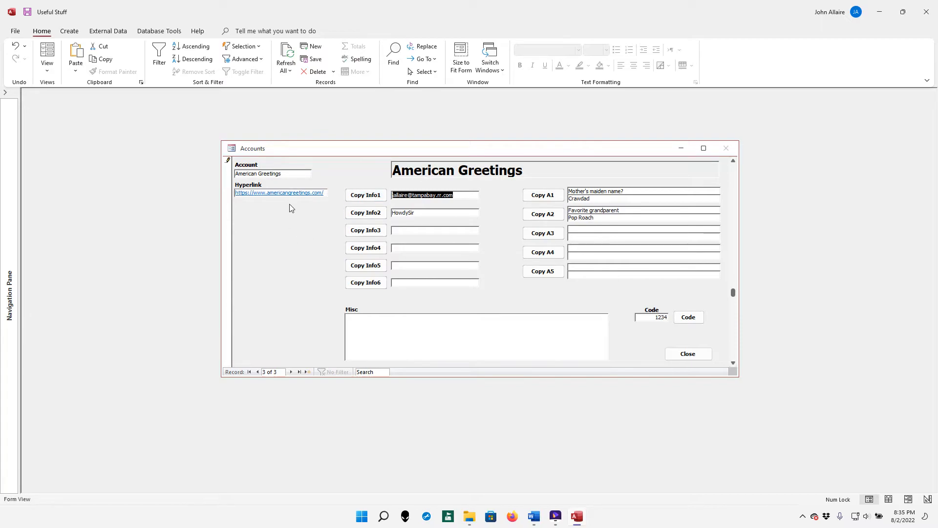
click(295, 193)
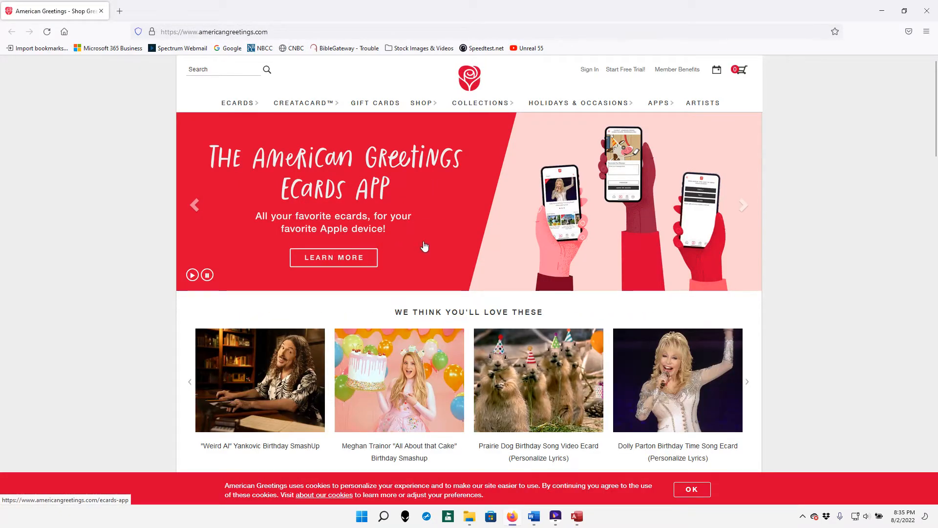
Paste the account's e-mail into the American Greetings sign-in form, then return to Access
click(590, 71)
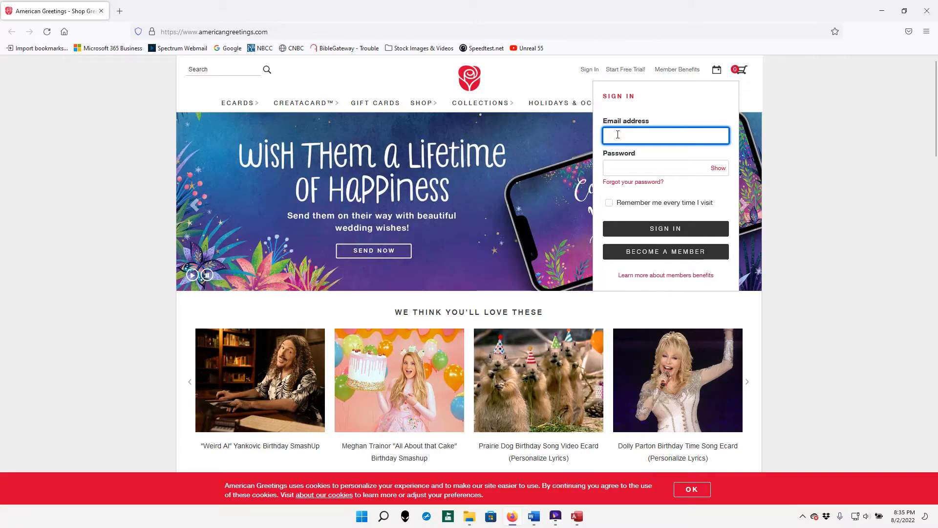
key(ctrl+v)
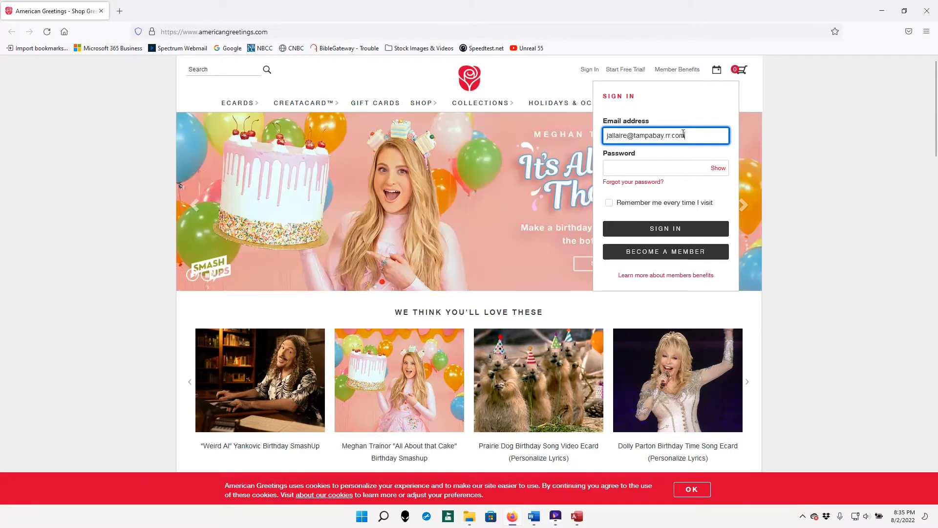
click(614, 165)
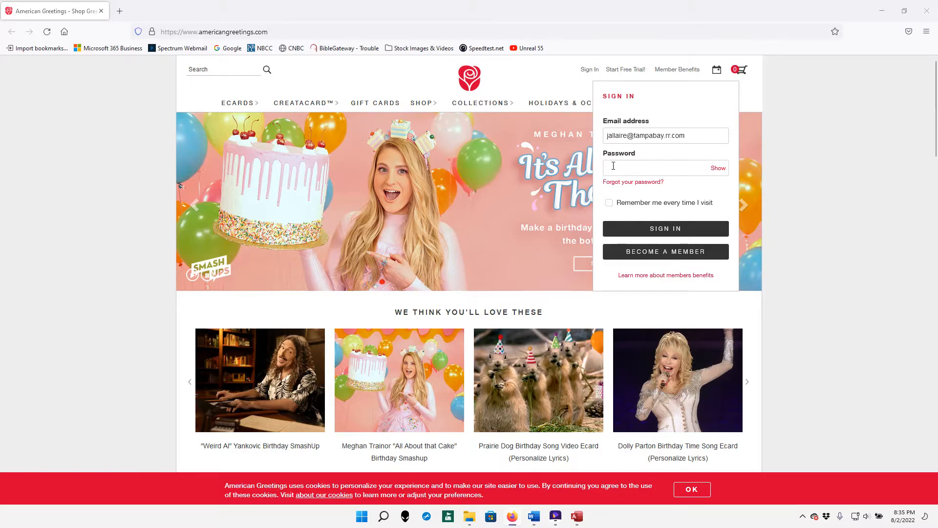
key(alt+Tab)
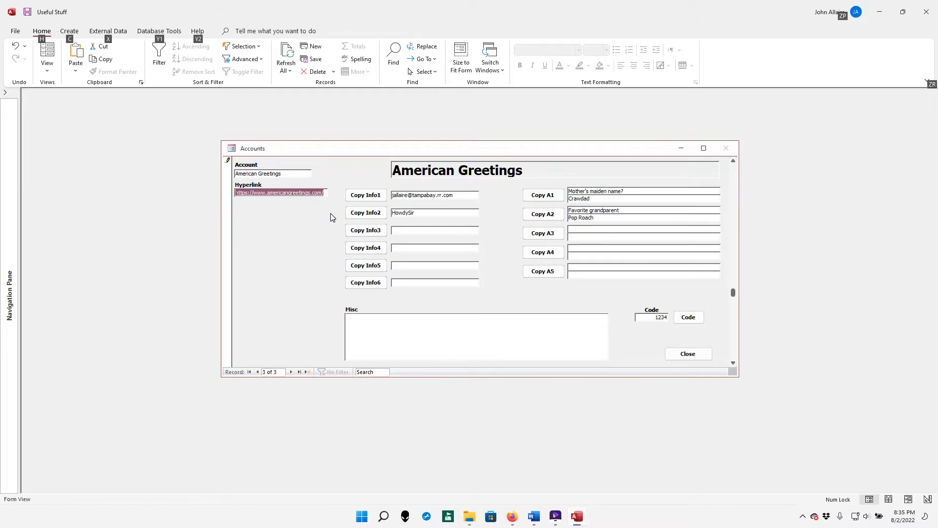
Copy the Info2 password from the Access record and return to the Firefox sign-in panel
key(alt+Tab)
key(alt+Tab)
key(alt+Tab)
key(alt+Tab)
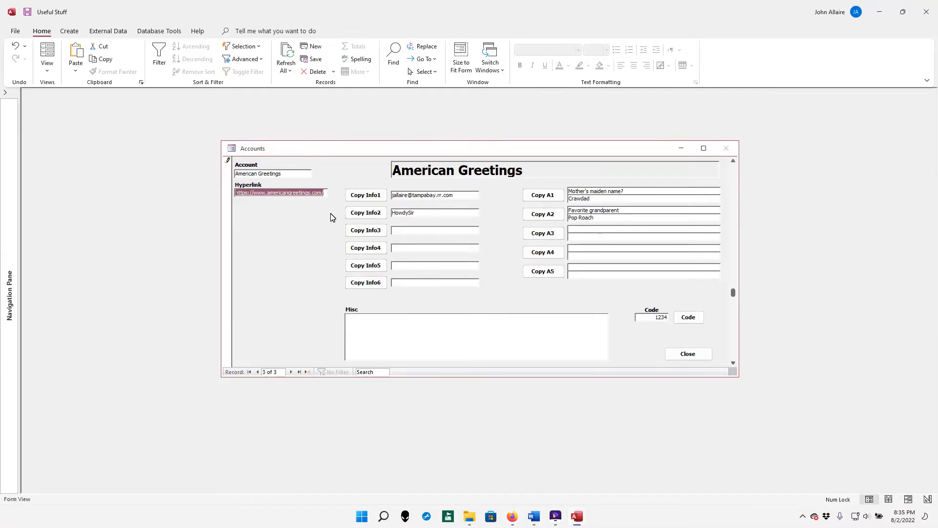
click(373, 215)
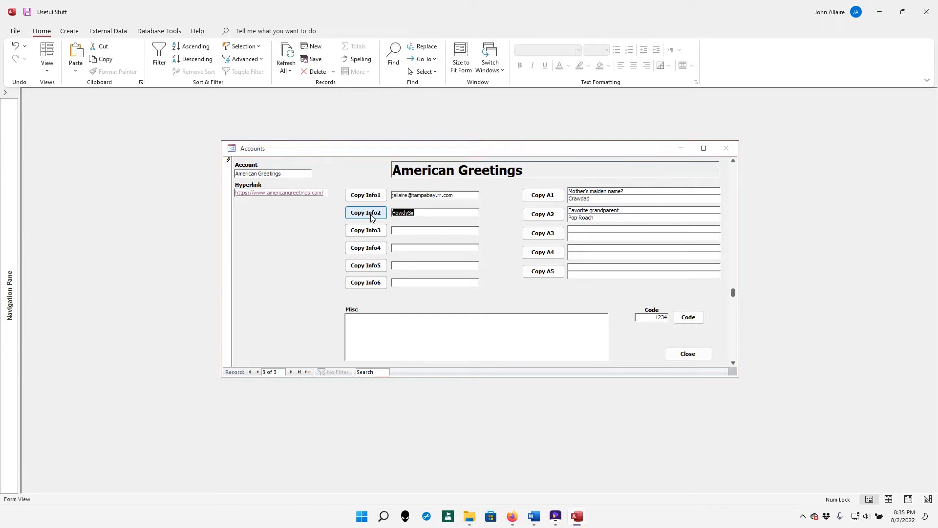
key(alt+Tab)
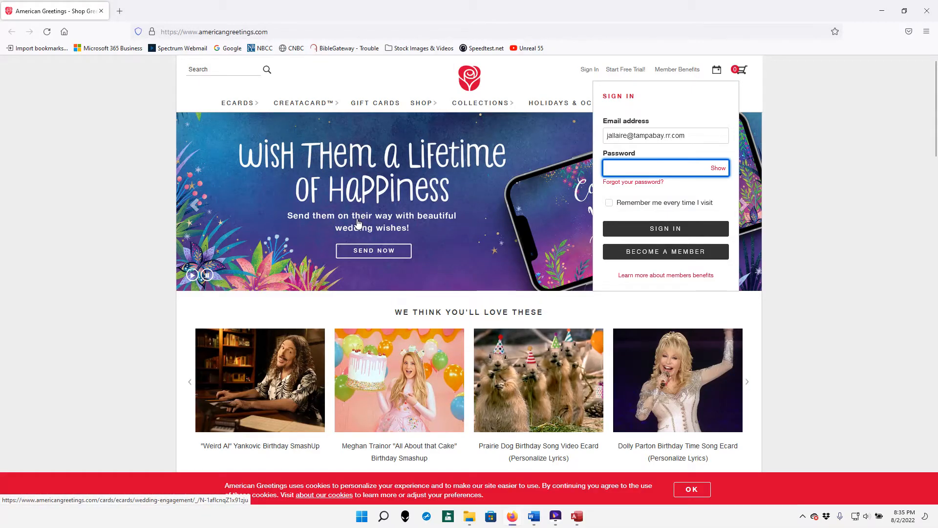
Paste the password and submit the sign-in, which is rejected, then close Firefox
key(ctrl+v)
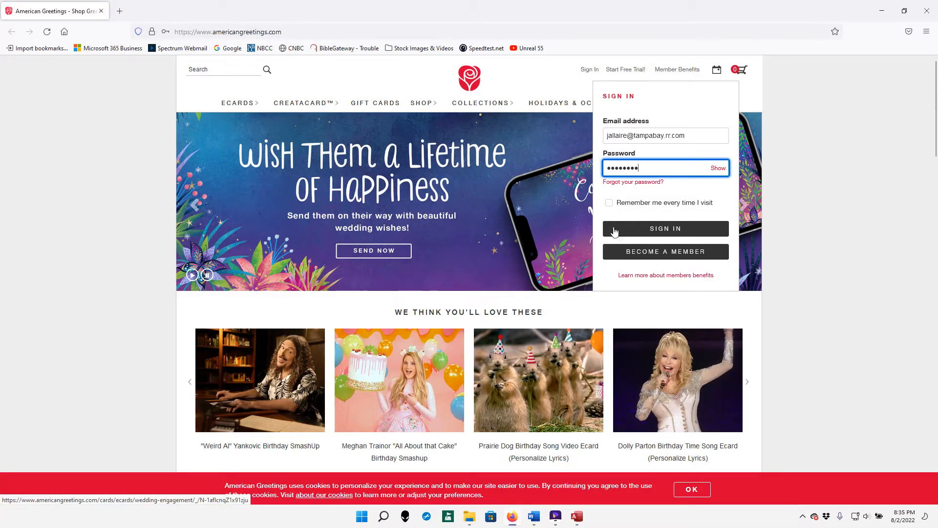
click(654, 229)
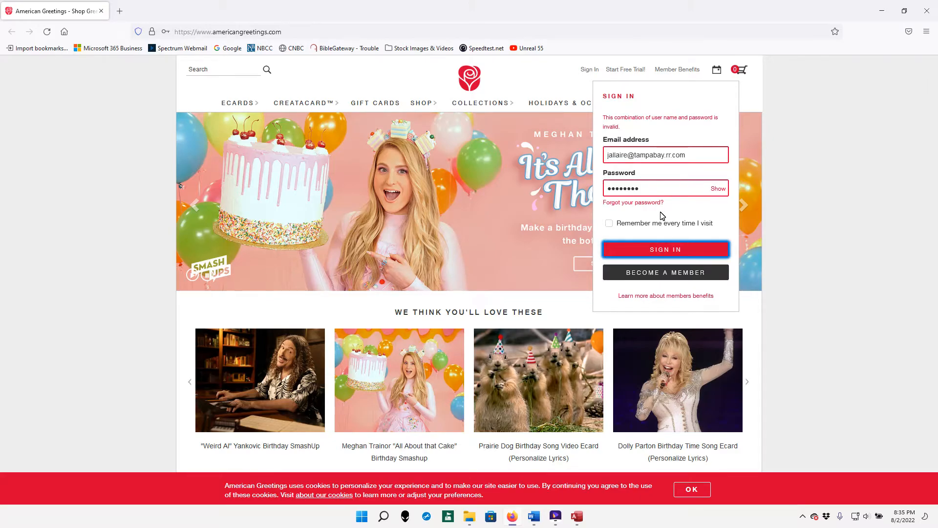
click(927, 11)
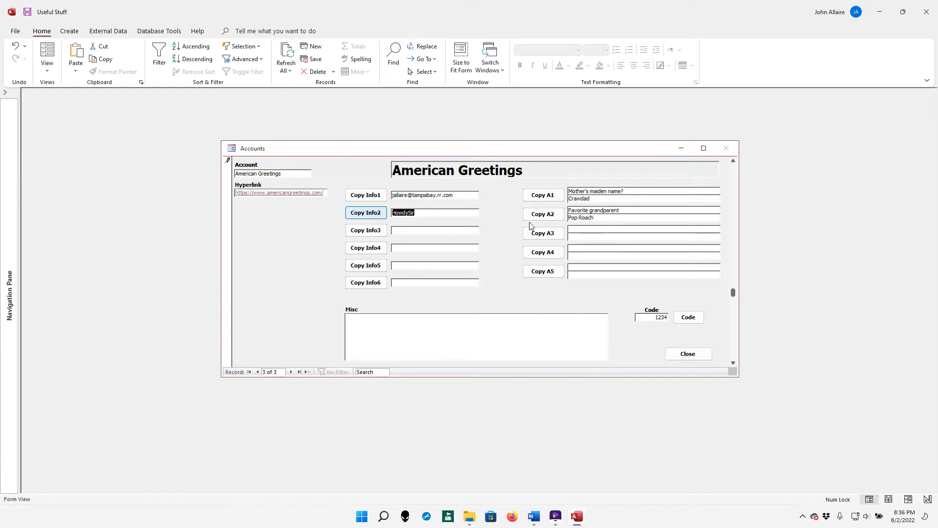
click(543, 198)
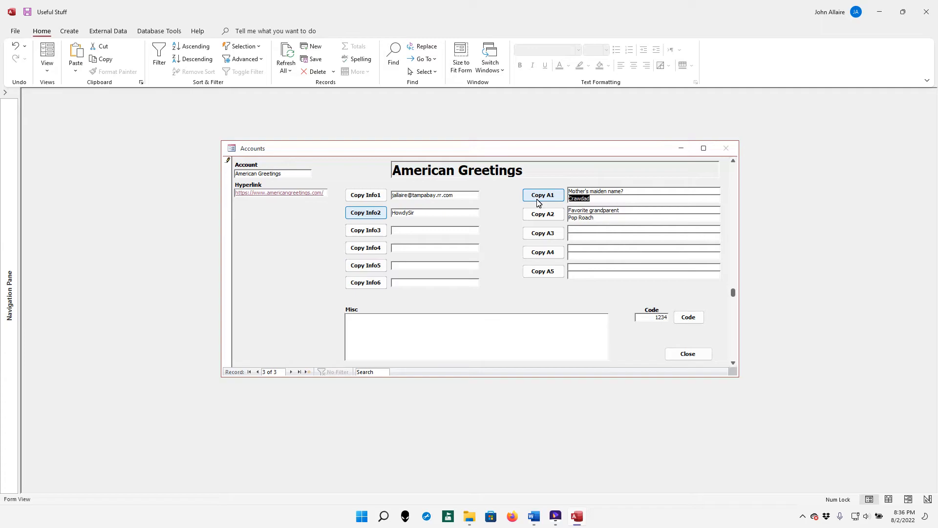
right_click(362, 320)
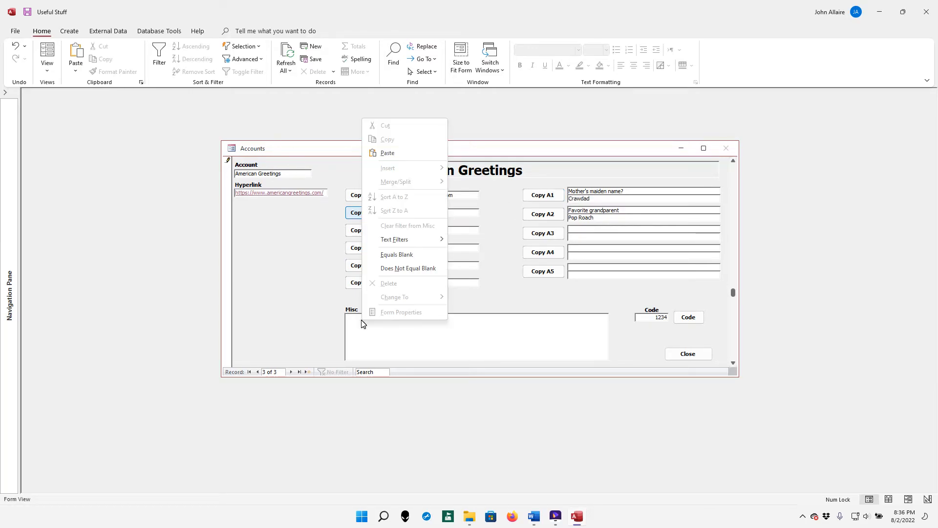
click(394, 153)
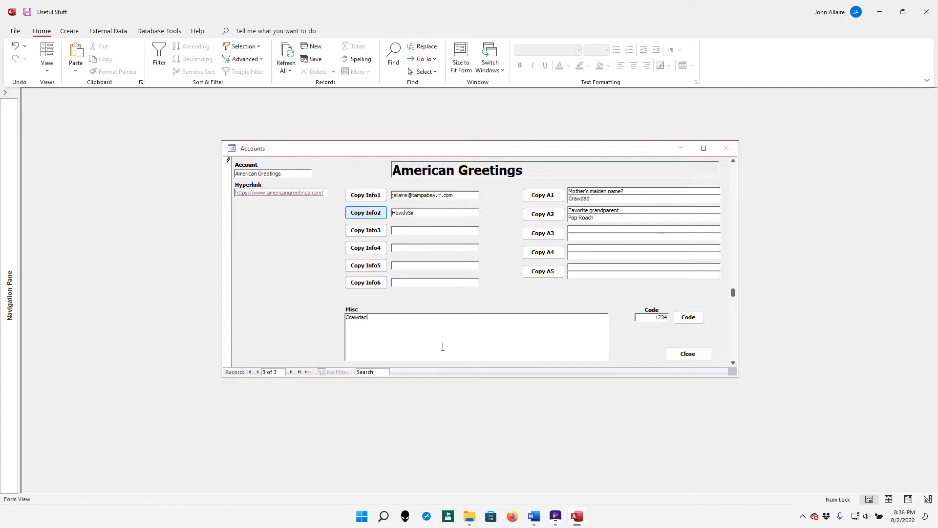
key(BackSpace)
key(BackSpace)
key(BackSpace)
key(BackSpace)
key(BackSpace)
key(BackSpace)
key(BackSpace)
click(547, 215)
click(381, 327)
key(ctrl+v)
key(BackSpace)
key(BackSpace)
key(BackSpace)
key(BackSpace)
key(BackSpace)
key(BackSpace)
key(BackSpace)
key(BackSpace)
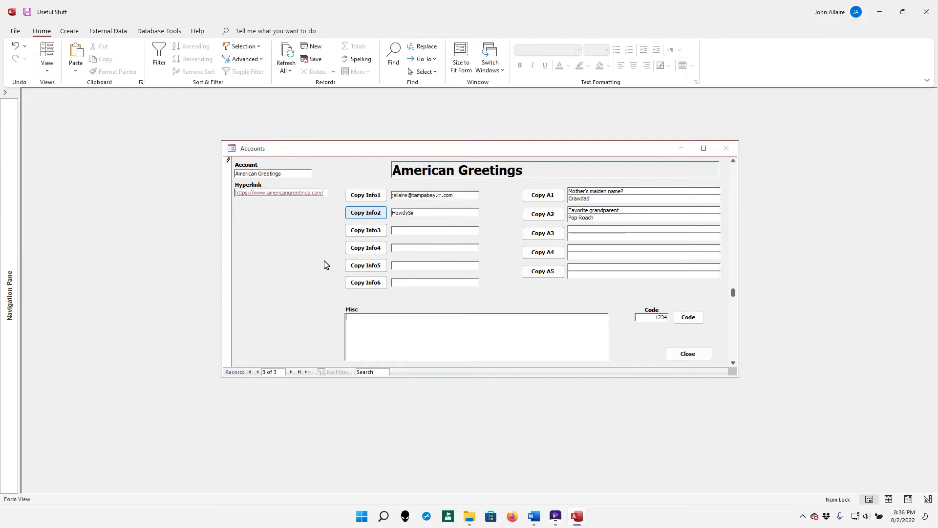
click(690, 318)
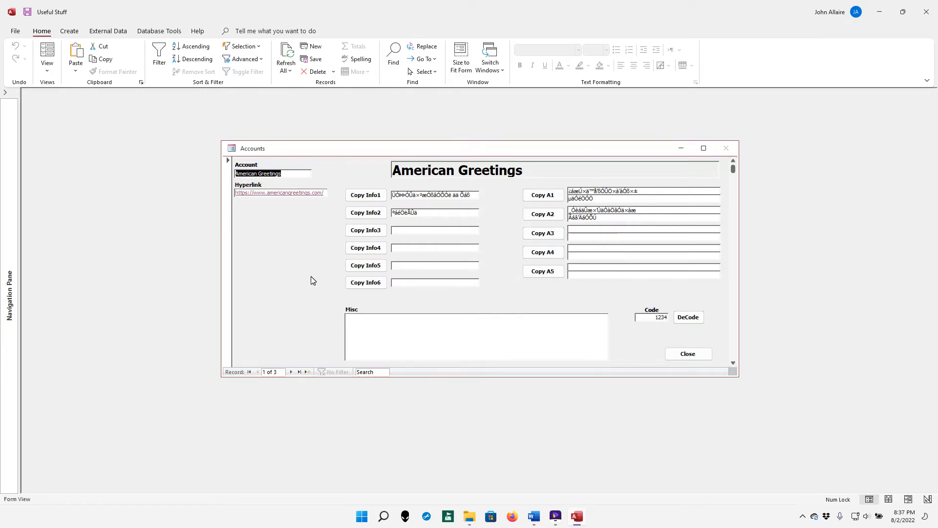
scroll(290, 279, down, 2)
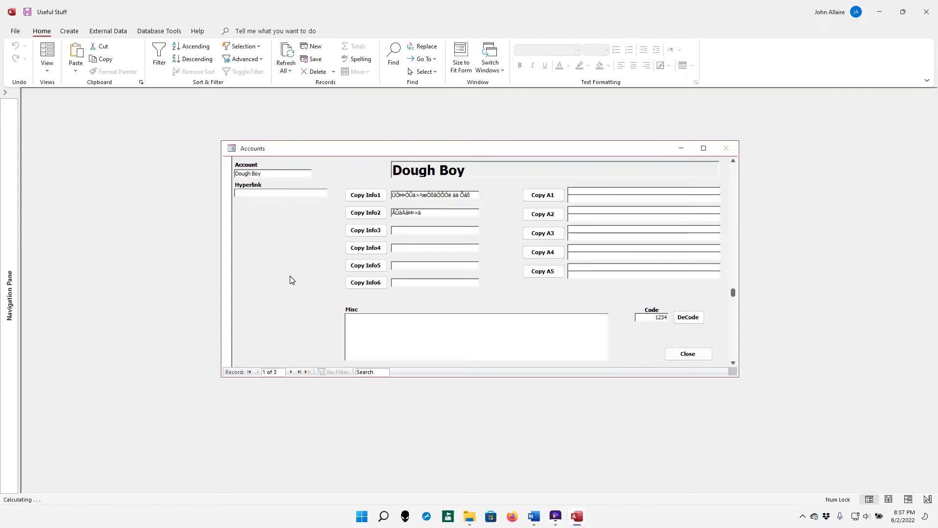
scroll(290, 280, up, 1)
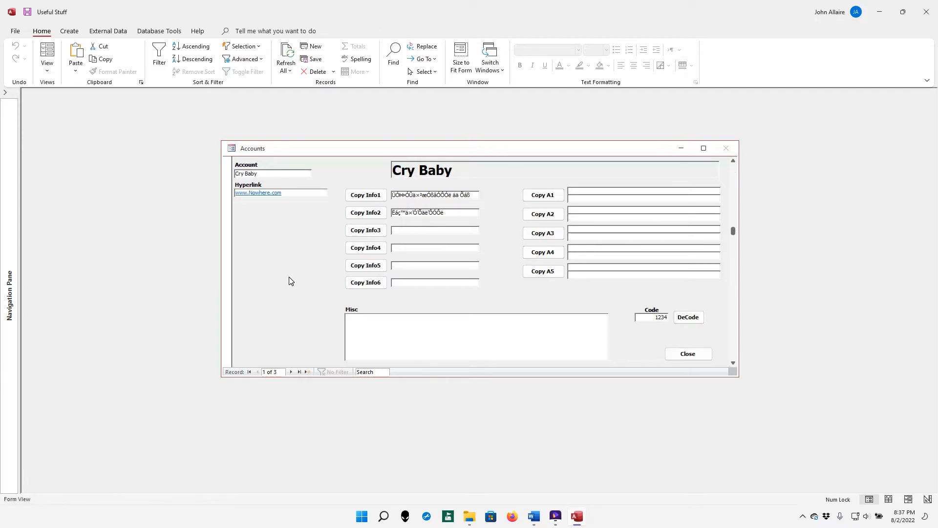
scroll(290, 280, up, 1)
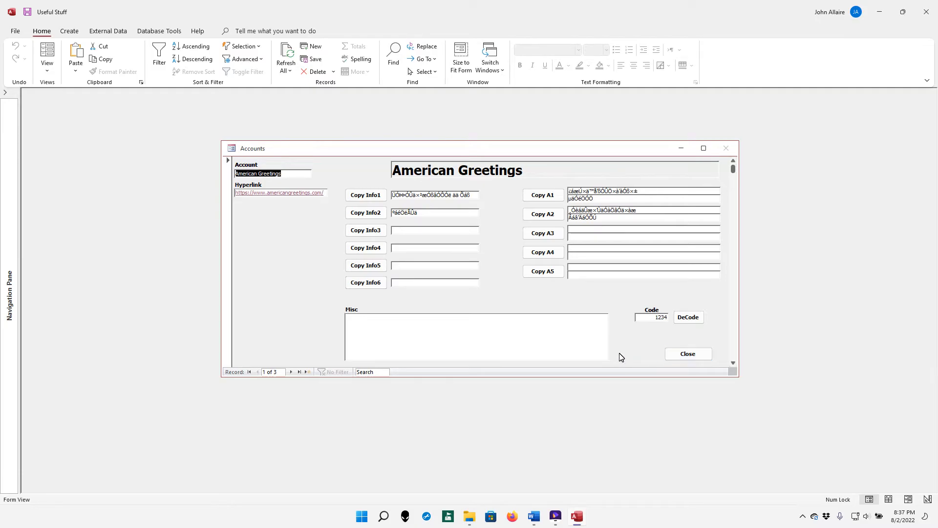
Save the Useful Stuff database from the File menu, twice
click(15, 32)
click(28, 141)
click(18, 32)
click(35, 144)
Switch frm_ACCOUNTS to Design View, review its VBA code, then run it in Form View
right_click(278, 269)
click(307, 306)
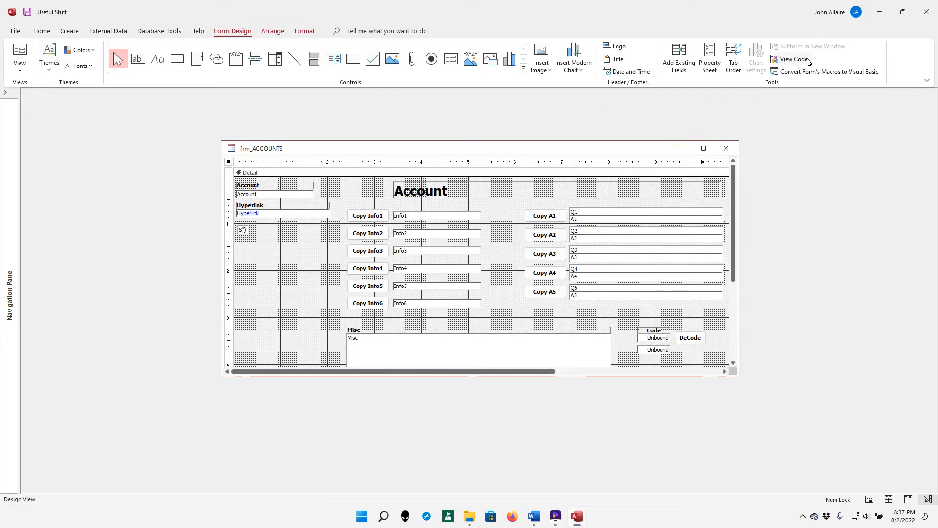
click(792, 59)
scroll(428, 170, down, 8)
scroll(438, 178, down, 15)
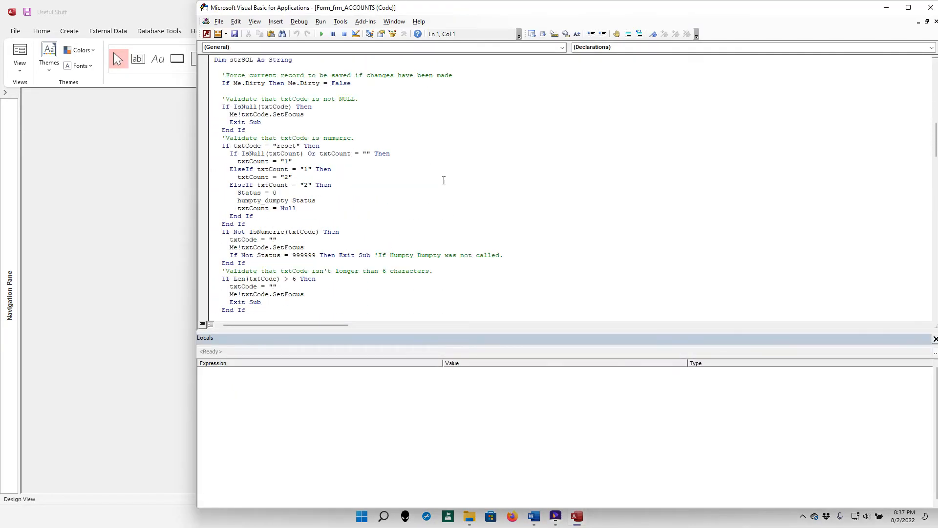
click(930, 7)
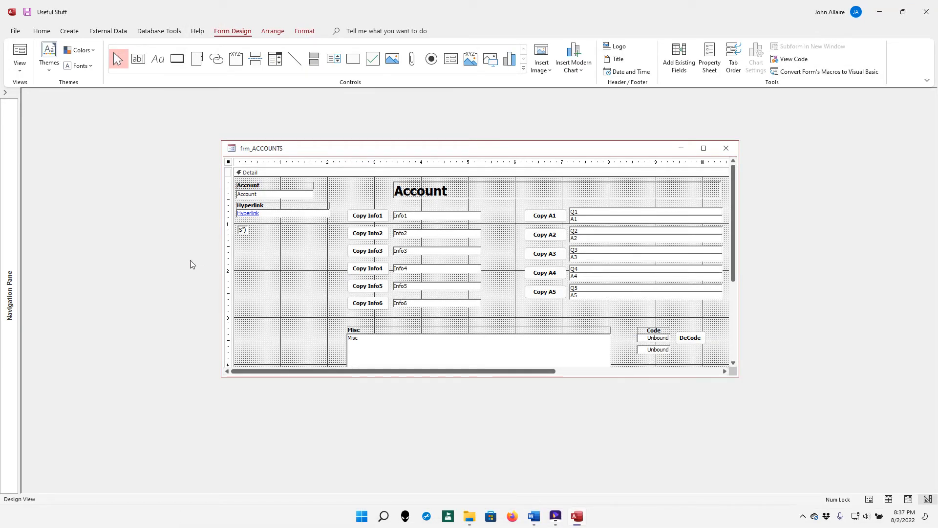
click(19, 55)
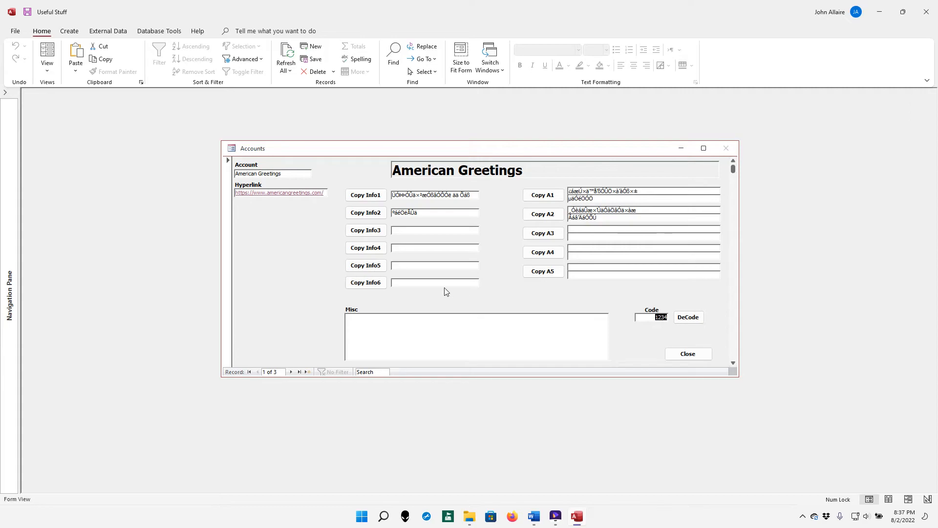
Choose Save Database As and agree to close the open objects
click(16, 33)
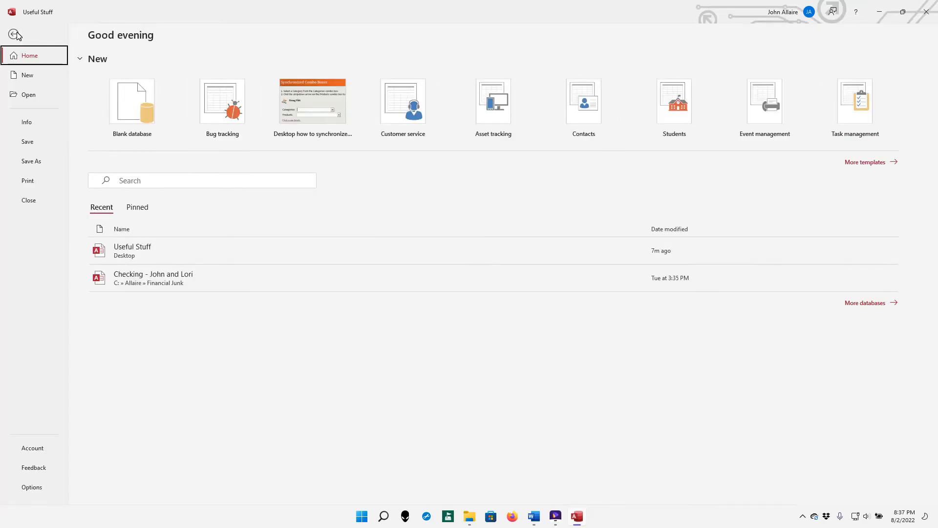
click(37, 164)
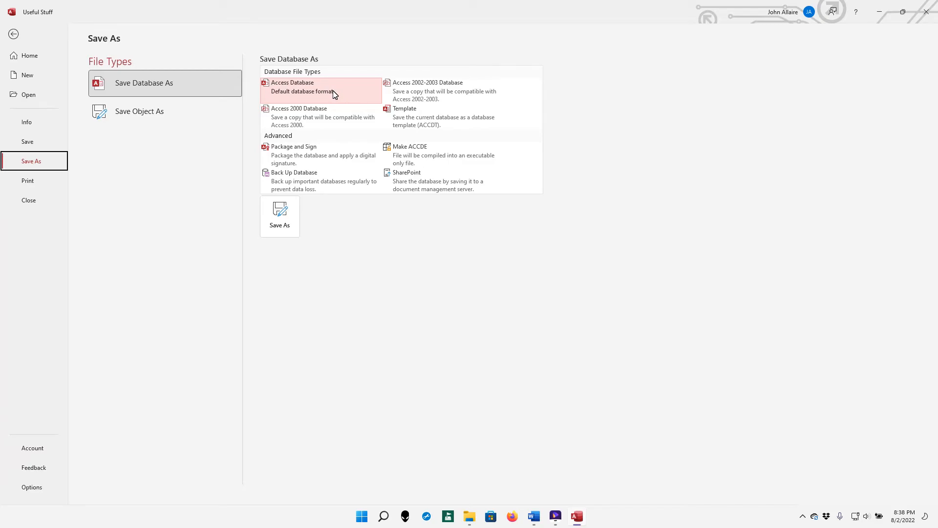
click(278, 214)
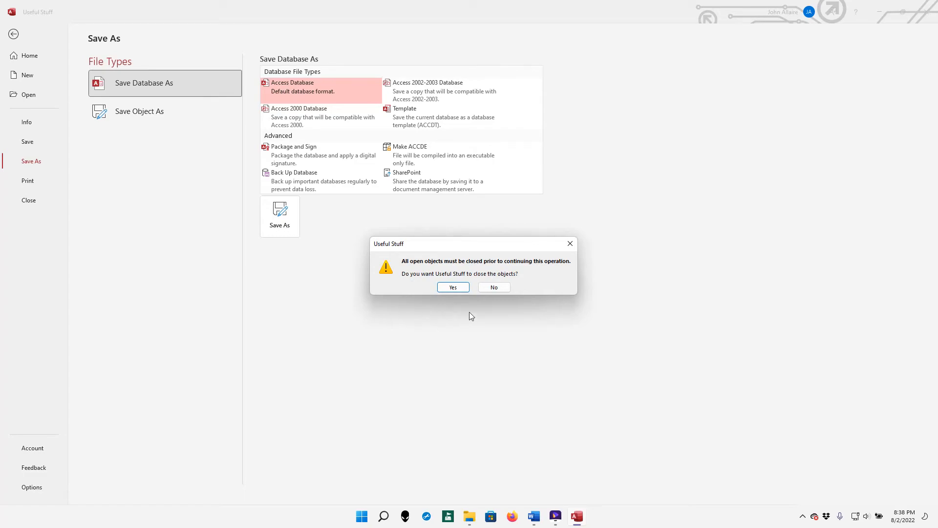
click(454, 287)
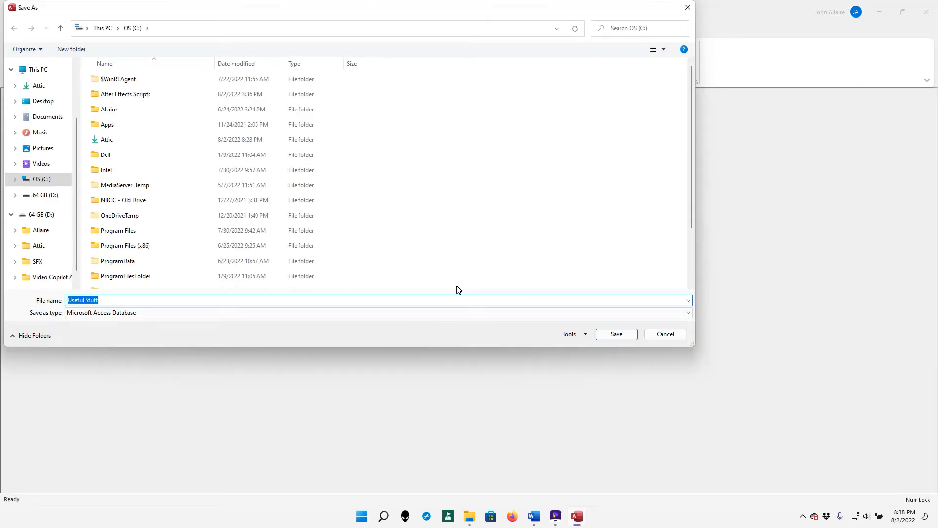
Browse the D drive, Pictures, Documents and C drive as locations, then cancel the save
click(53, 195)
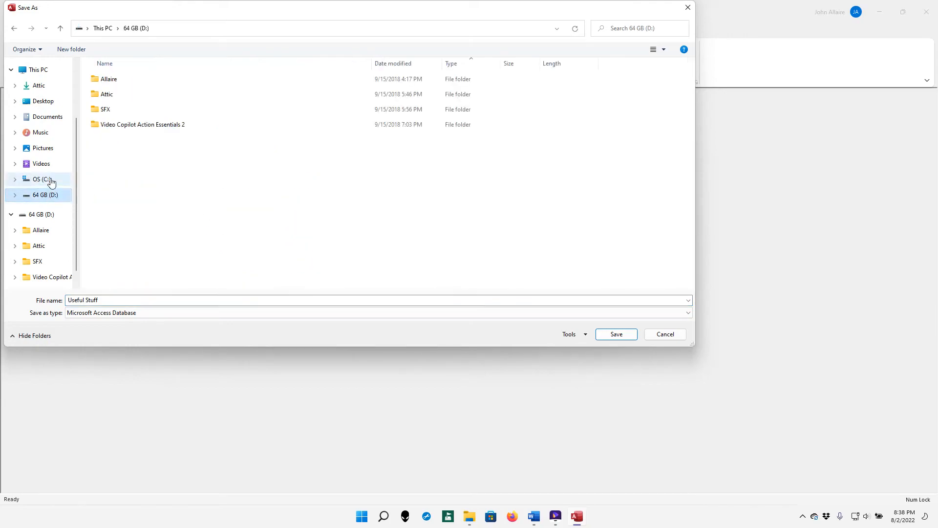
click(51, 152)
click(58, 118)
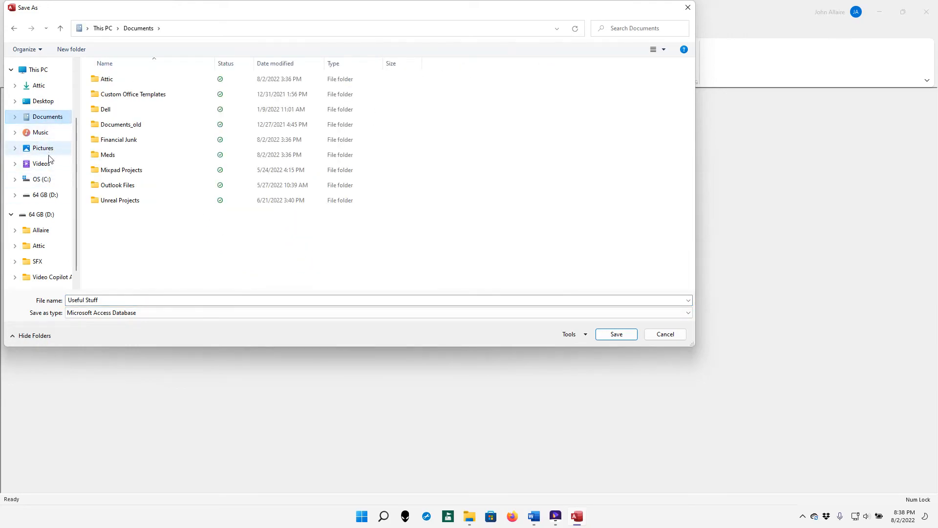
click(47, 181)
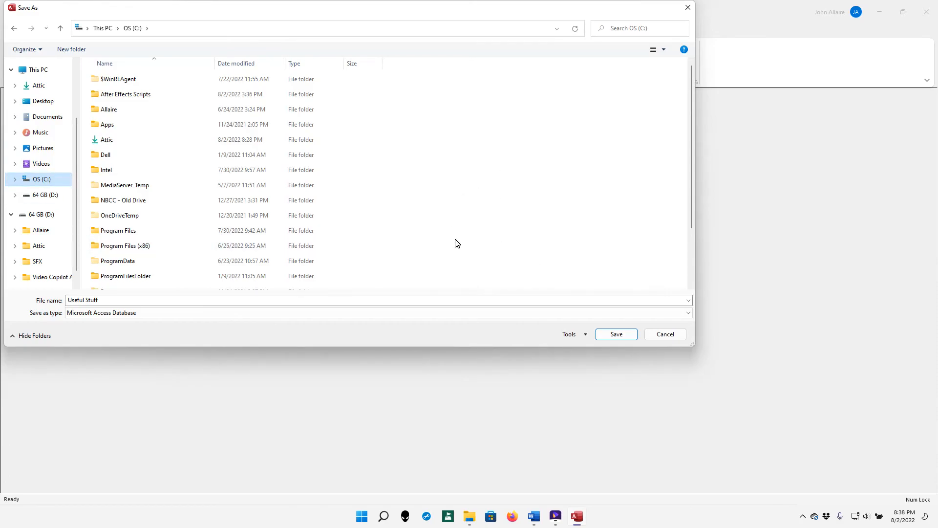
click(666, 334)
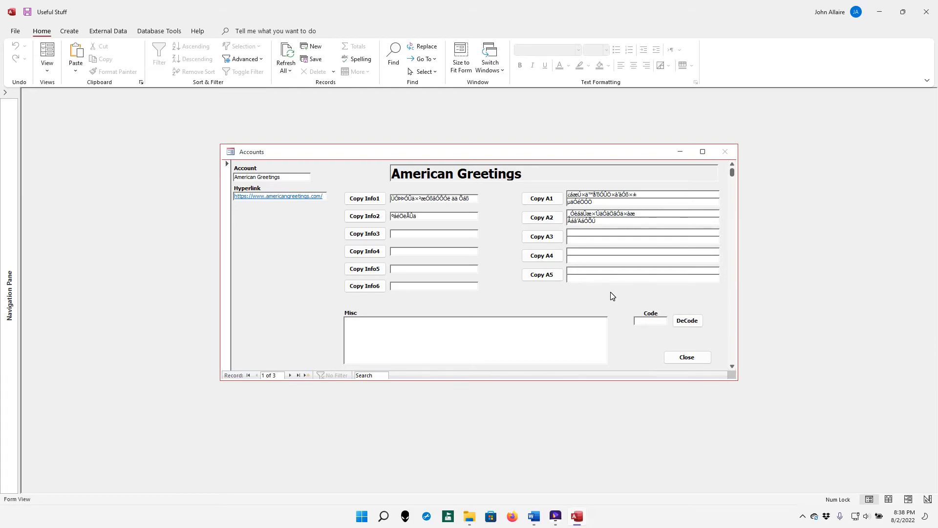
Close Access, relaunch it and reopen the Useful Stuff database
click(676, 360)
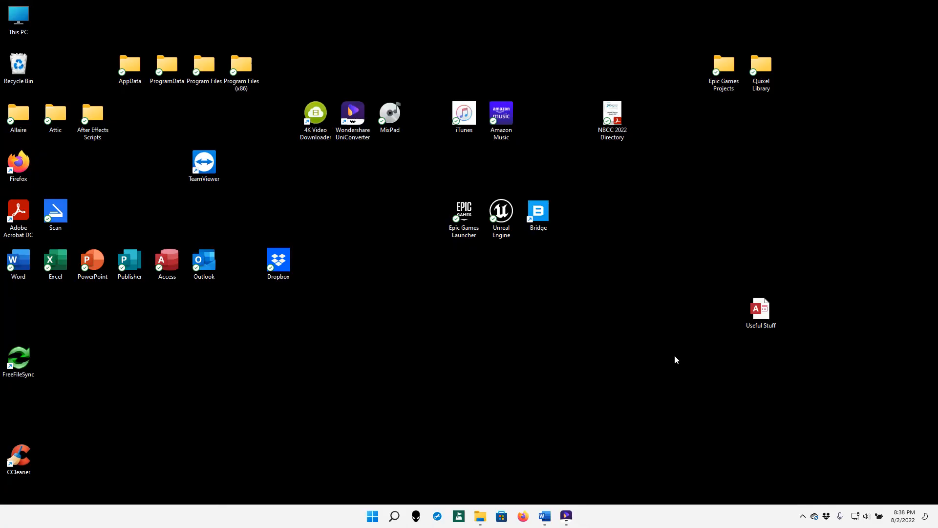
double_click(166, 260)
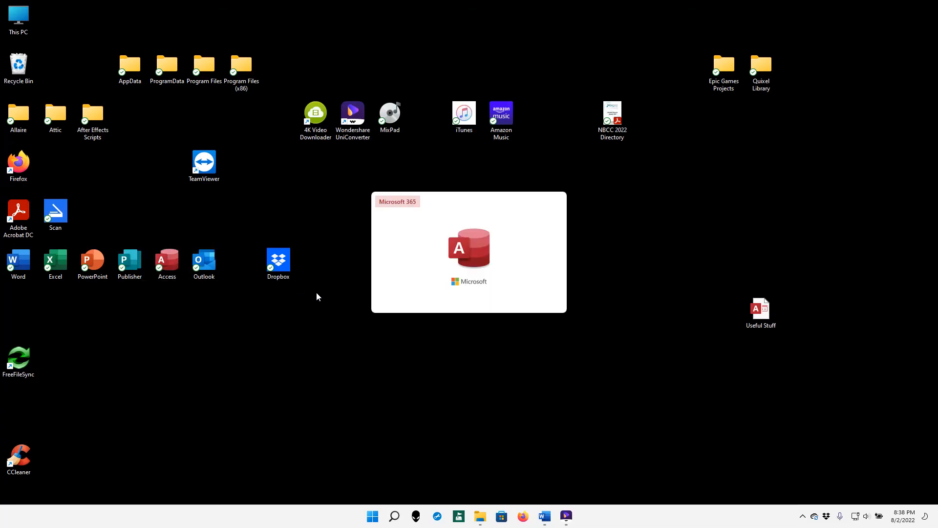
click(372, 250)
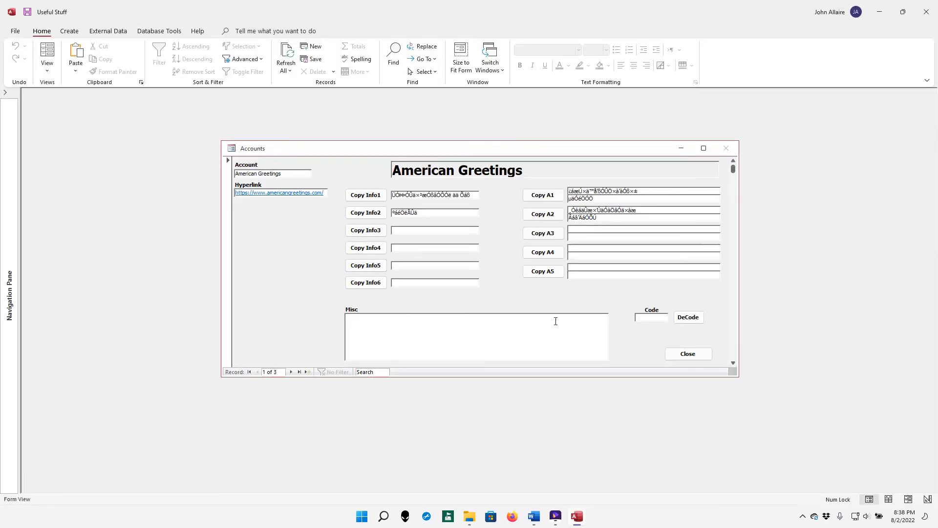
click(695, 319)
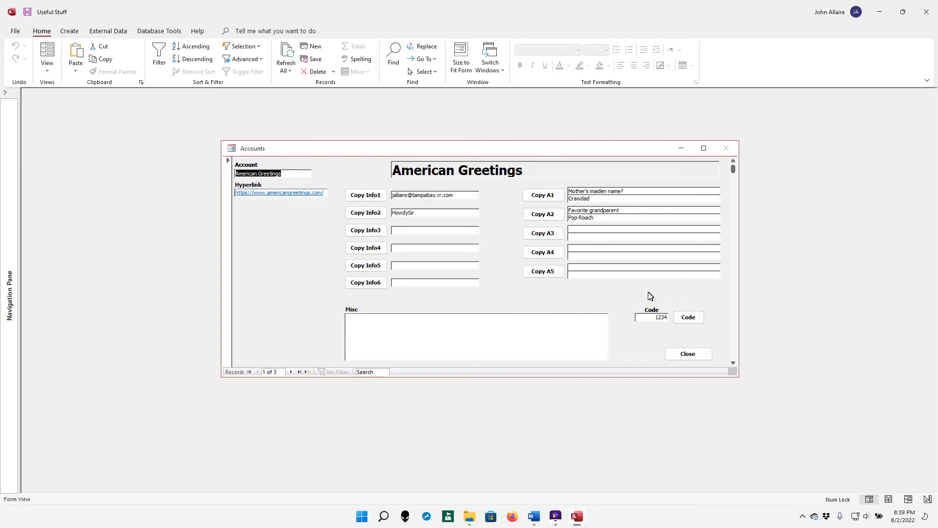
click(689, 358)
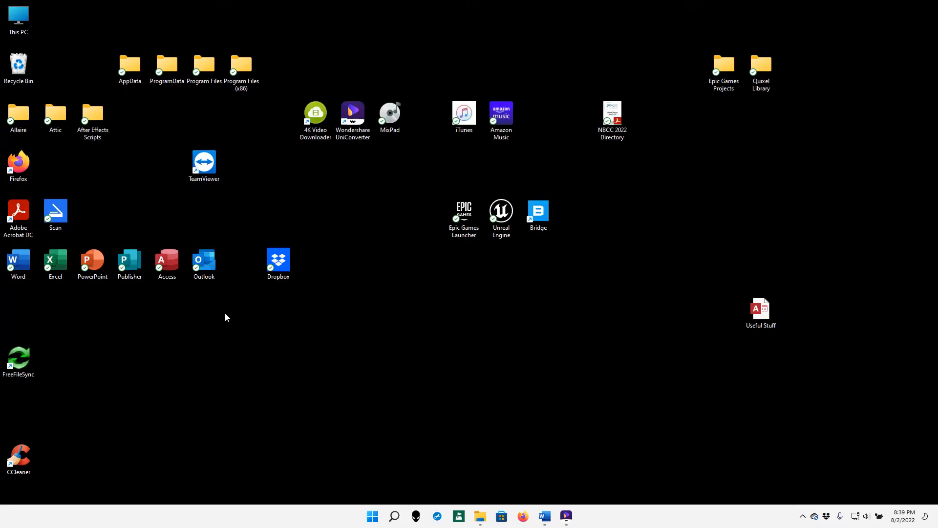
double_click(178, 270)
click(184, 254)
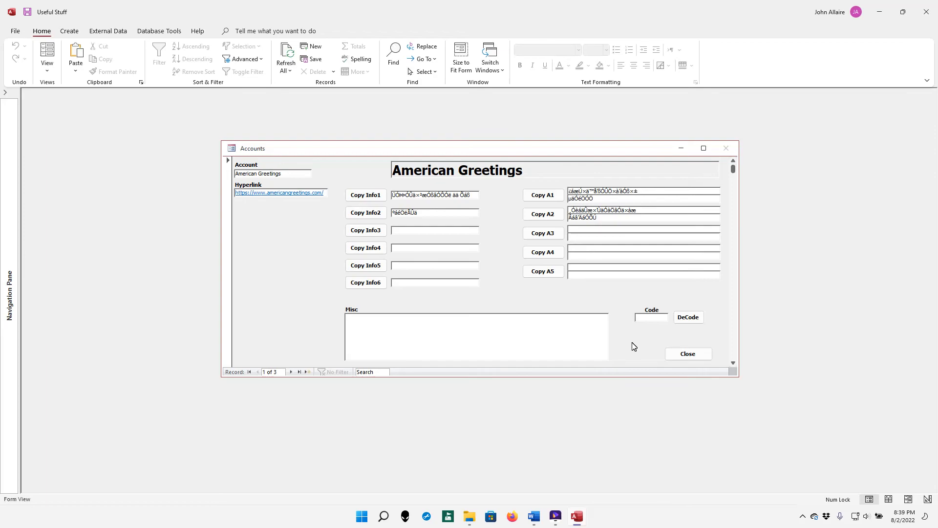
click(686, 320)
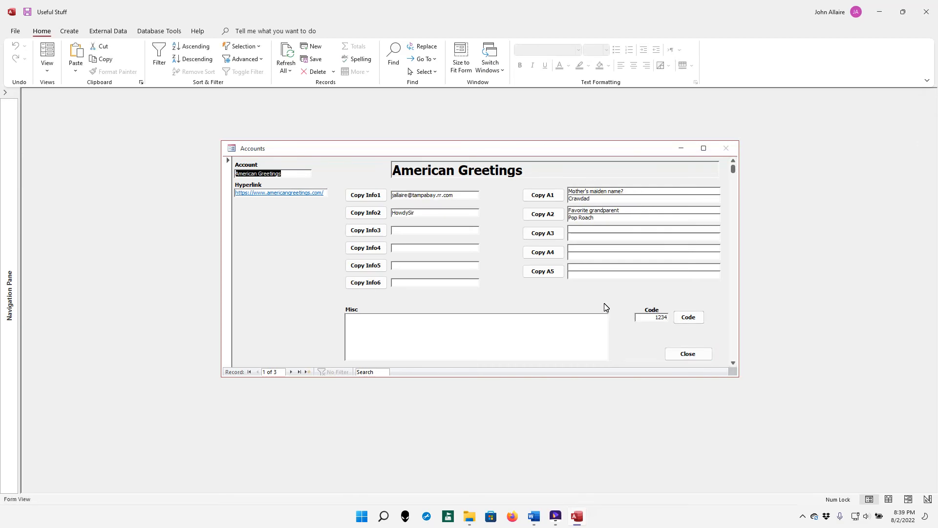
double_click(660, 317)
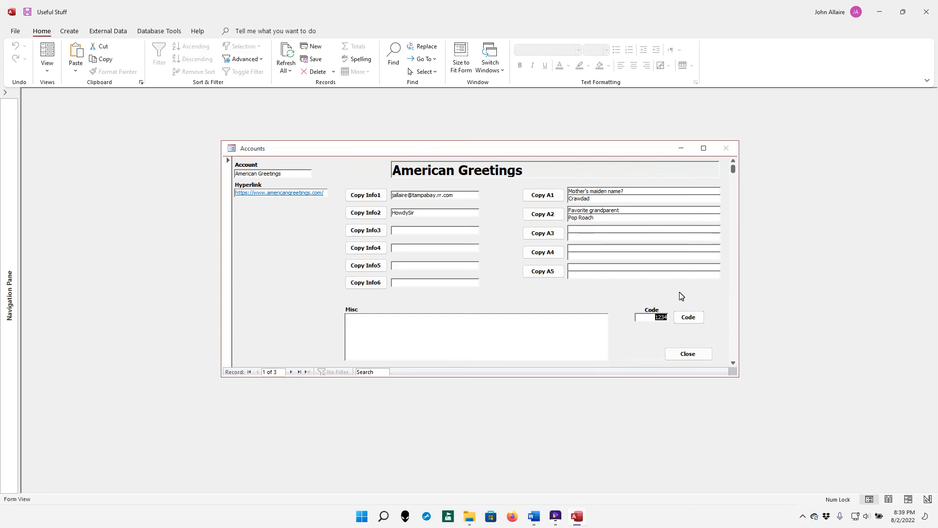
click(680, 354)
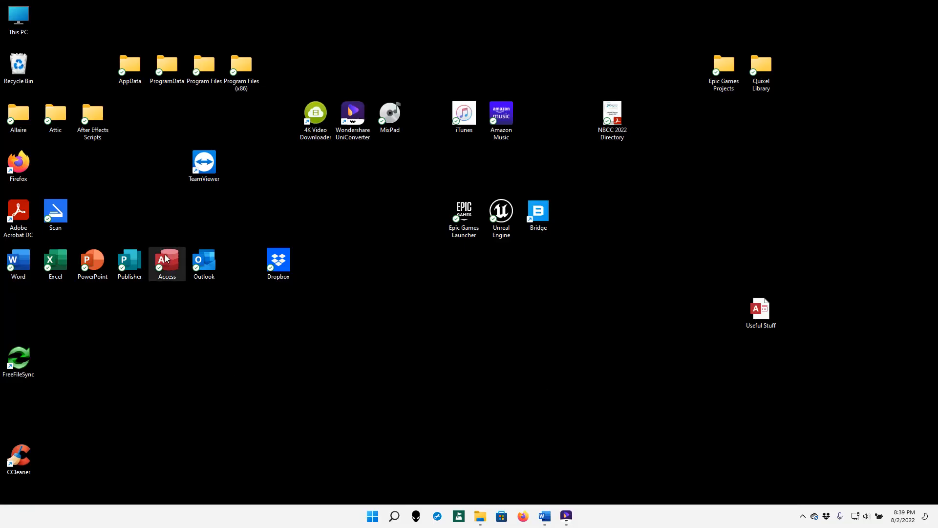
Relaunch Access, reopen Useful Stuff, decode the record, then exit Access
double_click(167, 258)
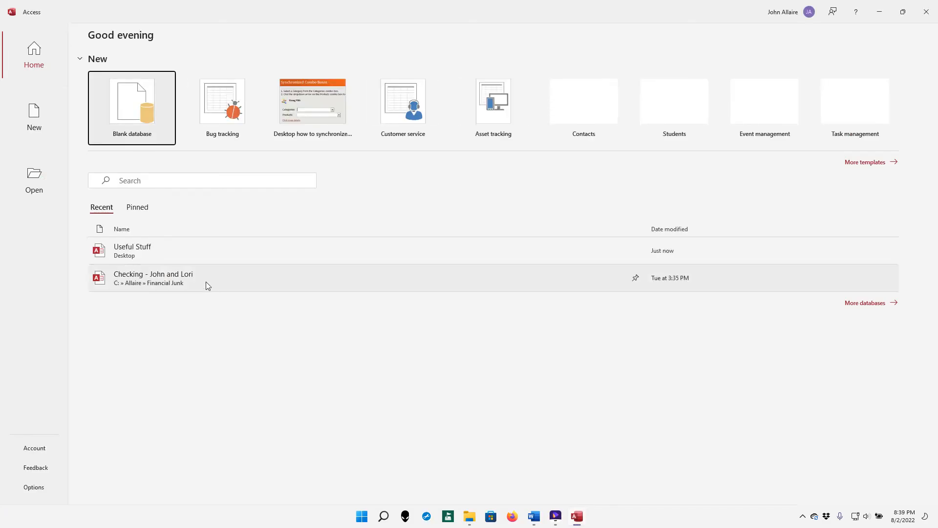
click(198, 250)
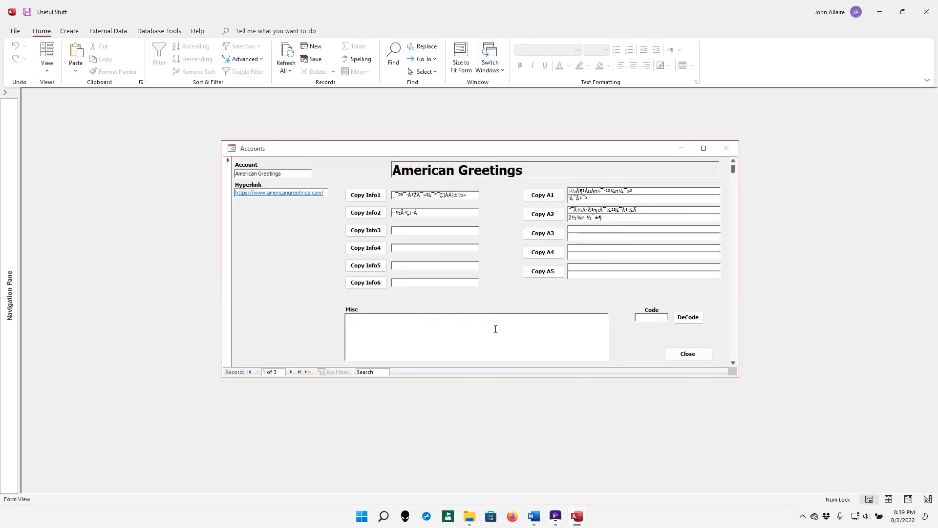
click(694, 320)
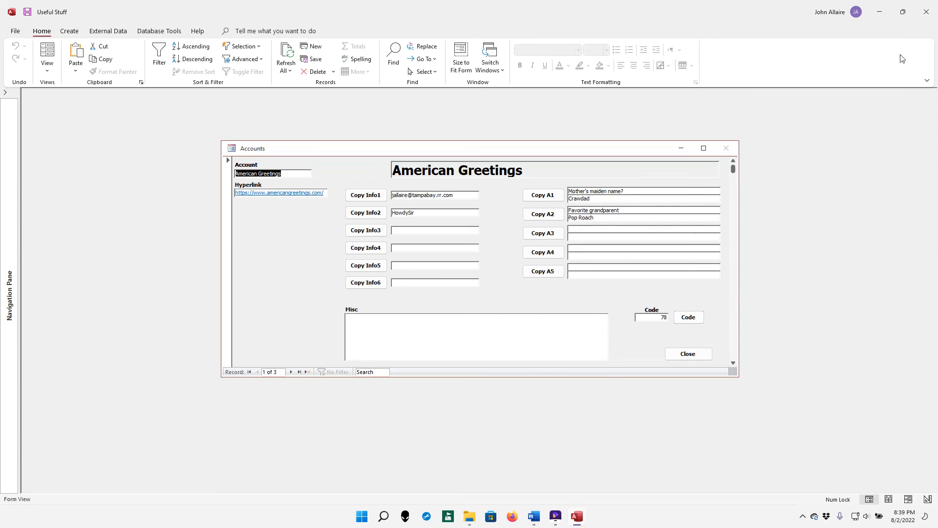
click(925, 12)
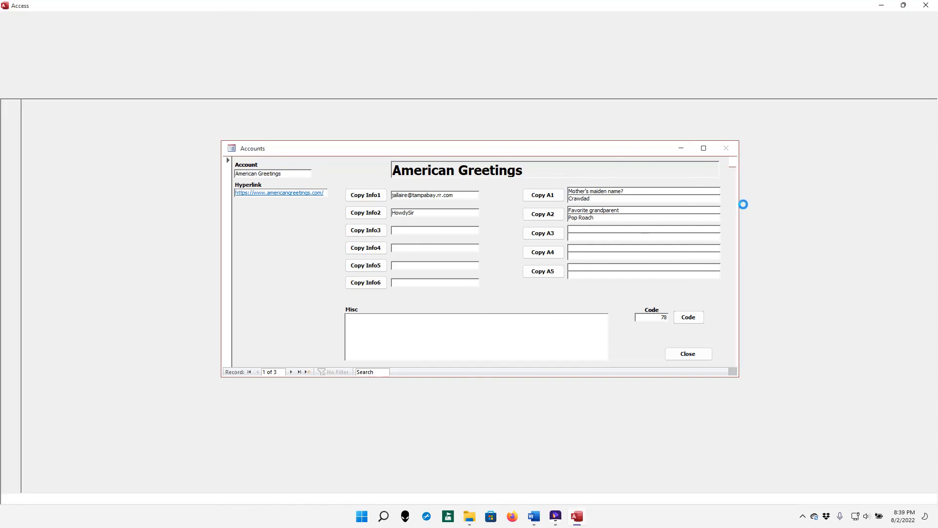
double_click(178, 268)
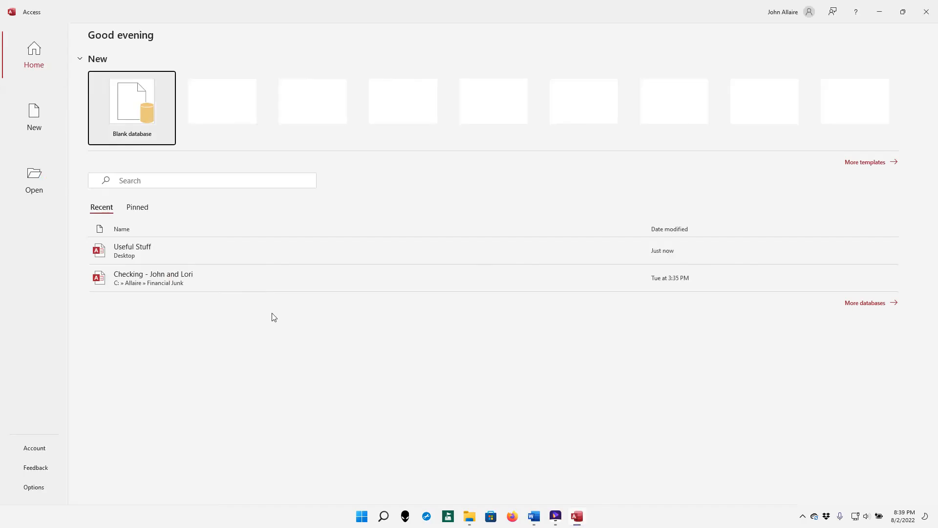
click(203, 251)
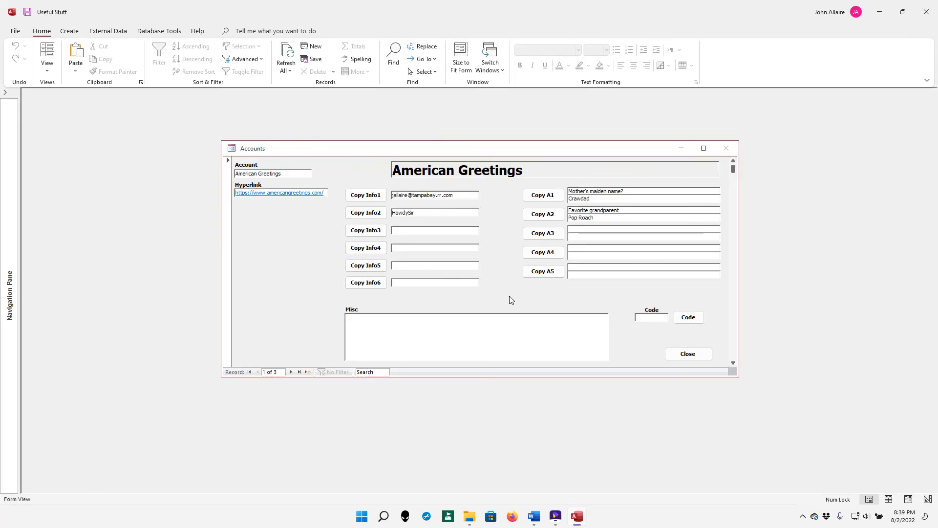
click(689, 354)
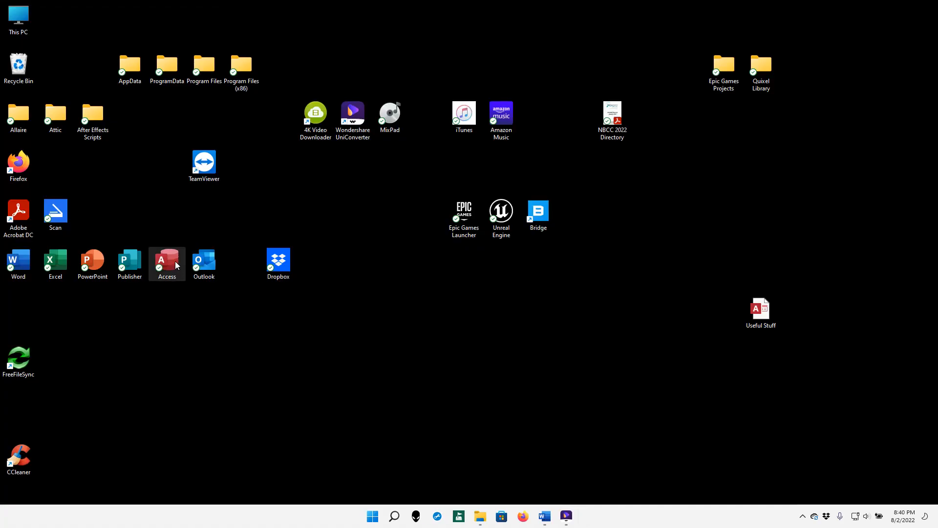
double_click(167, 263)
click(223, 251)
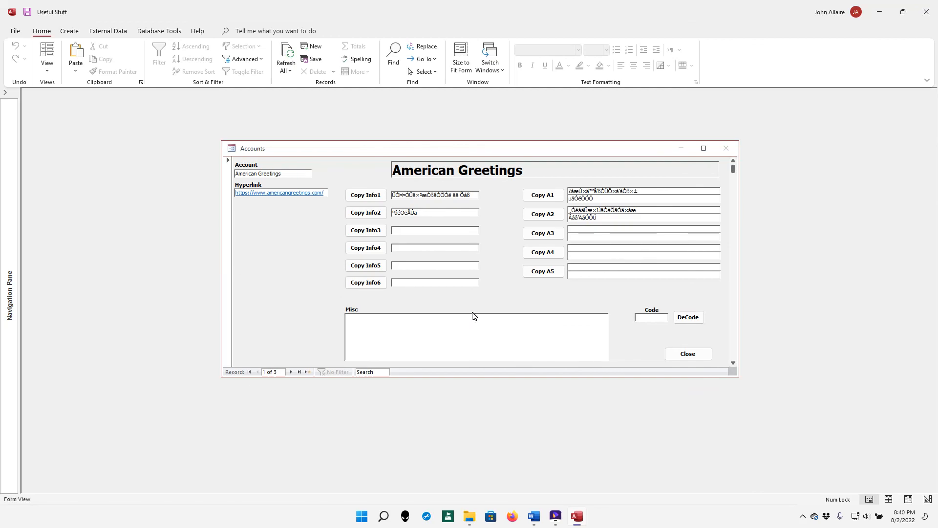
click(688, 317)
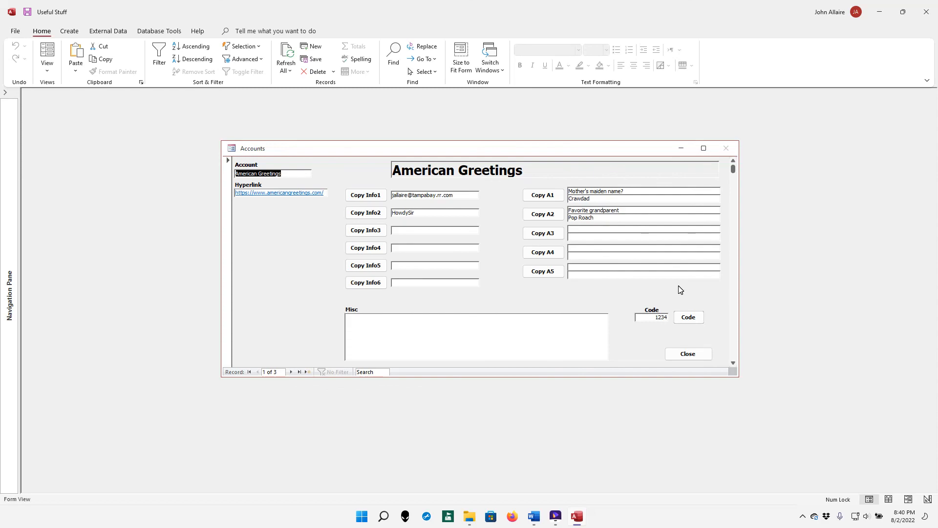
click(678, 360)
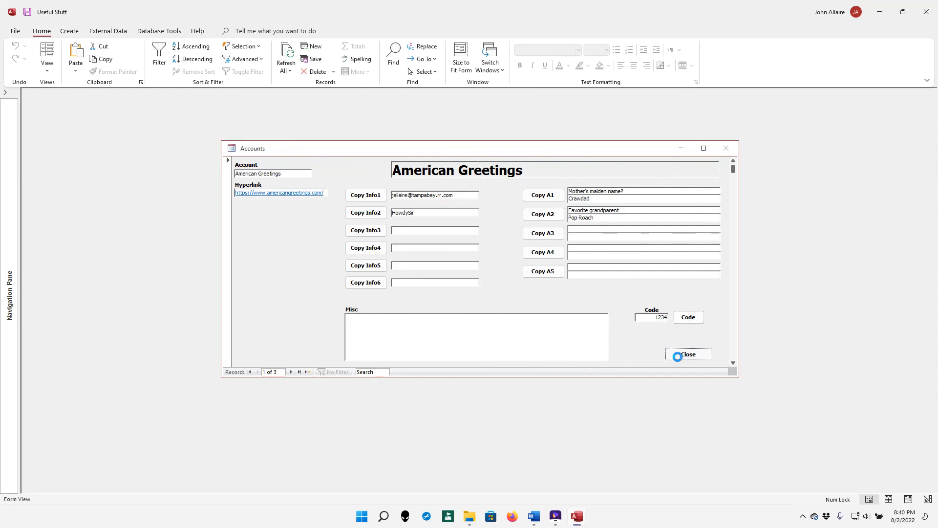